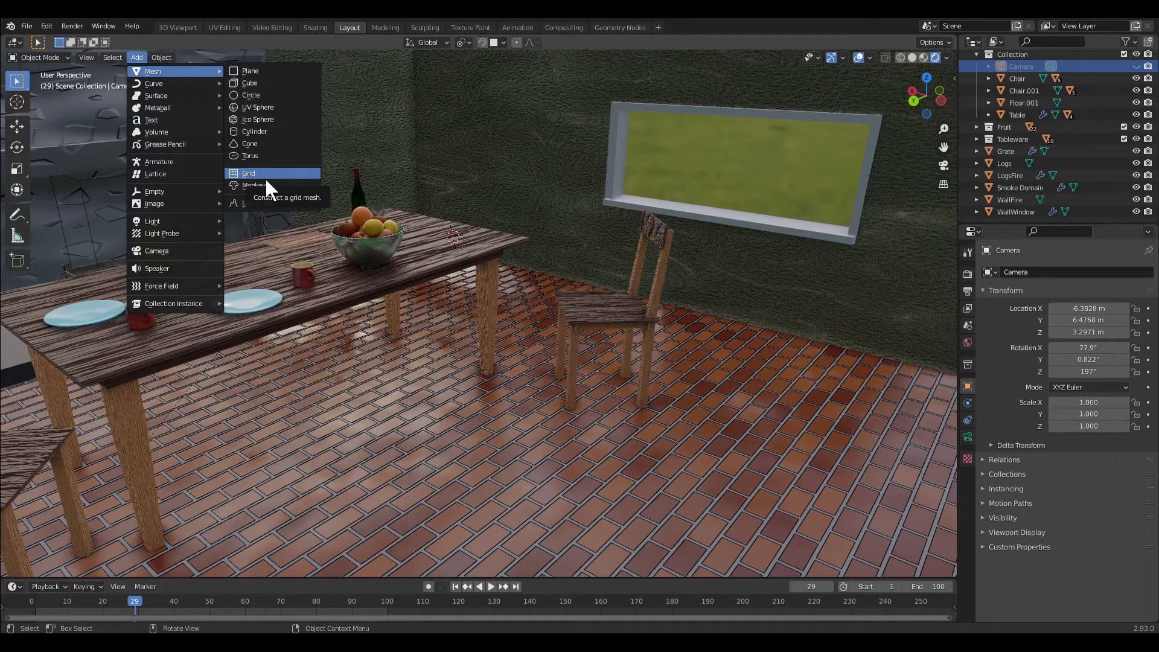
- Add a grid mesh with 50 by 50 subdivisions and a size of 0.6 m
left_click(266, 177)
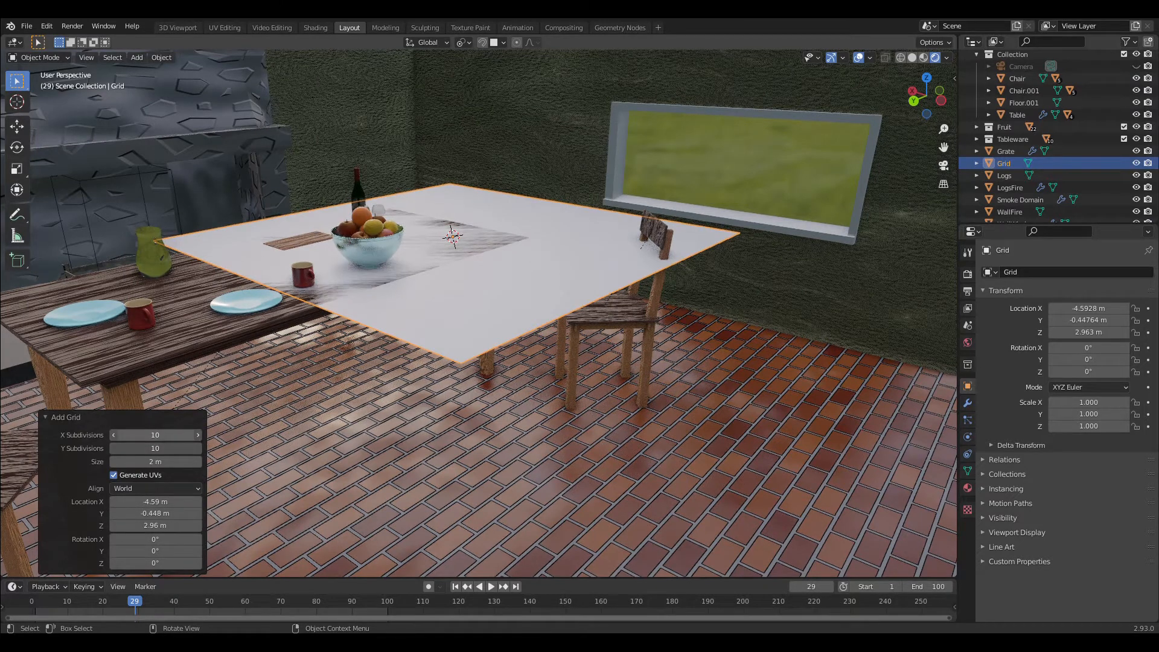
left_click(176, 435)
type("50")
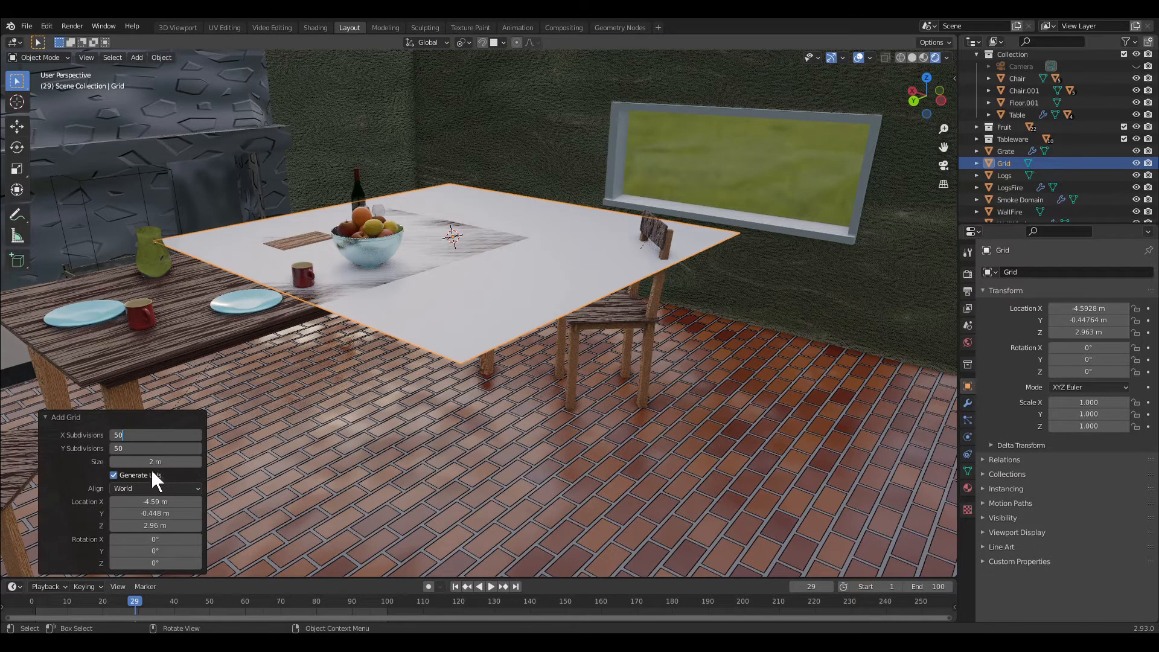
left_click(150, 463)
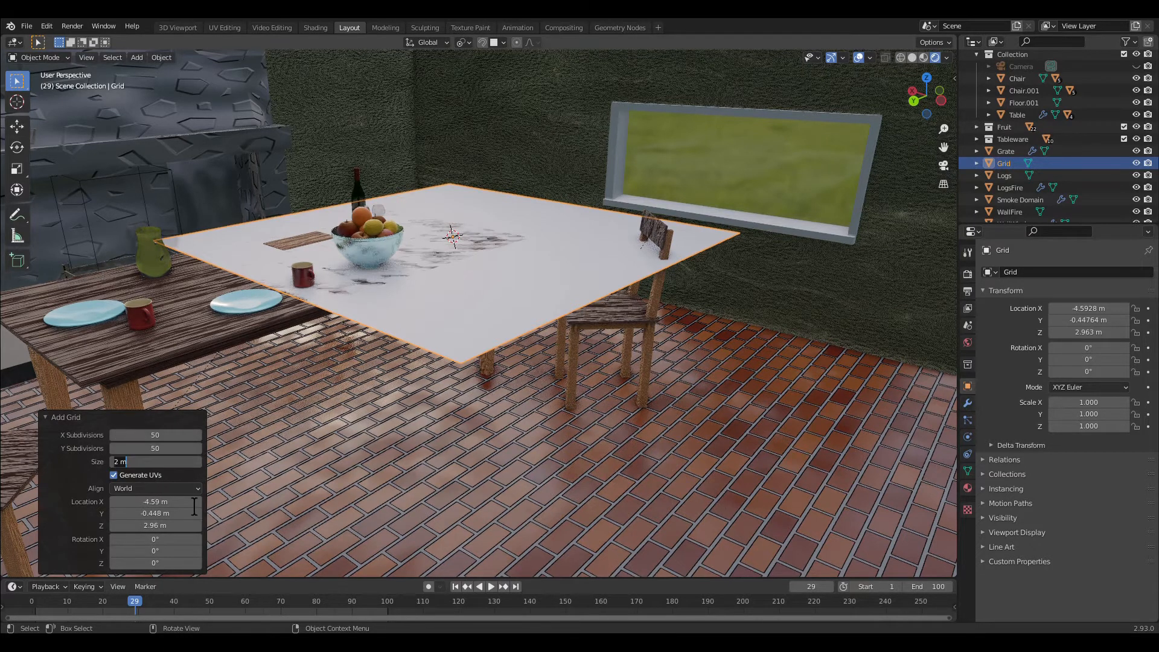
key("BackSpace")
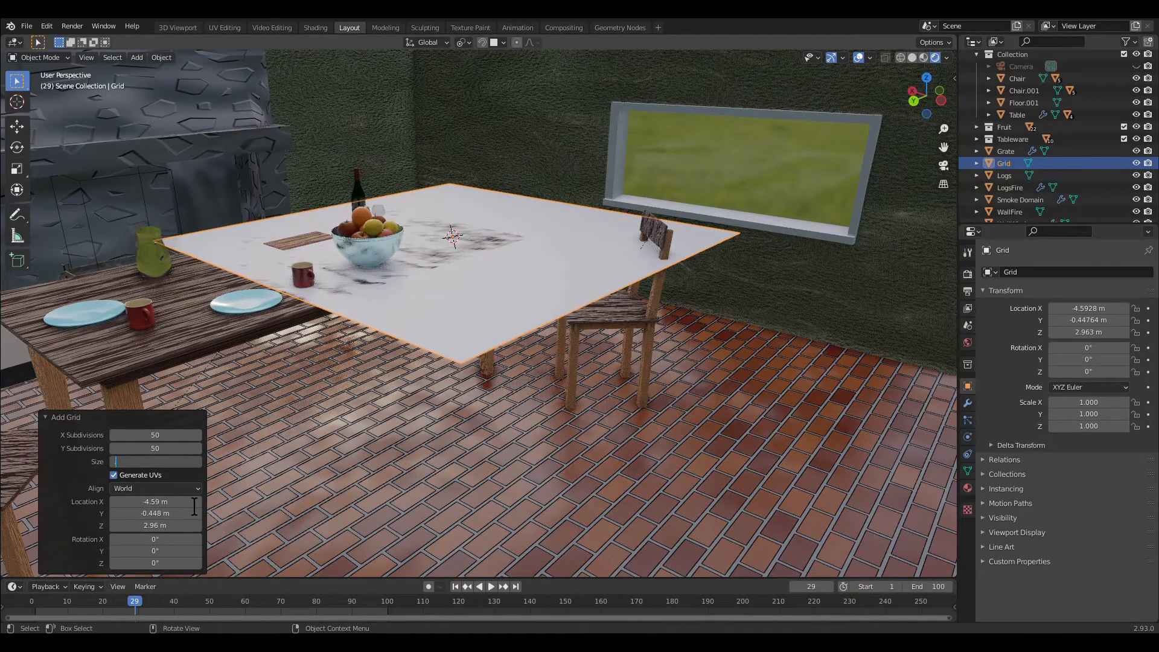
type(".6")
key("Tab")
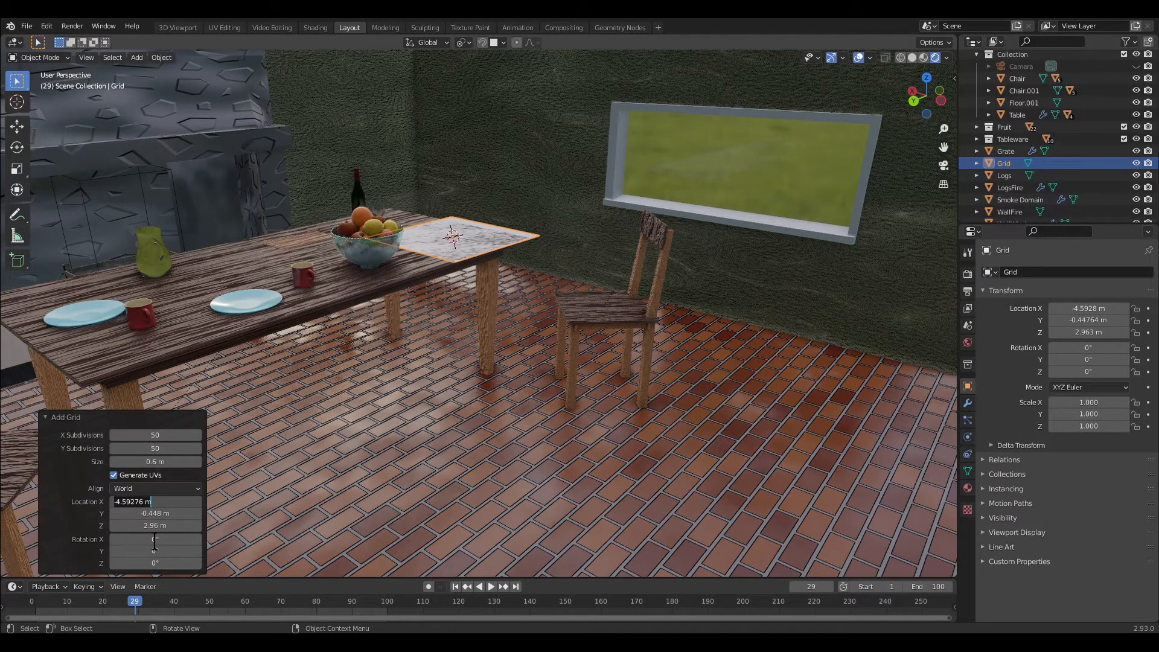
key("Return")
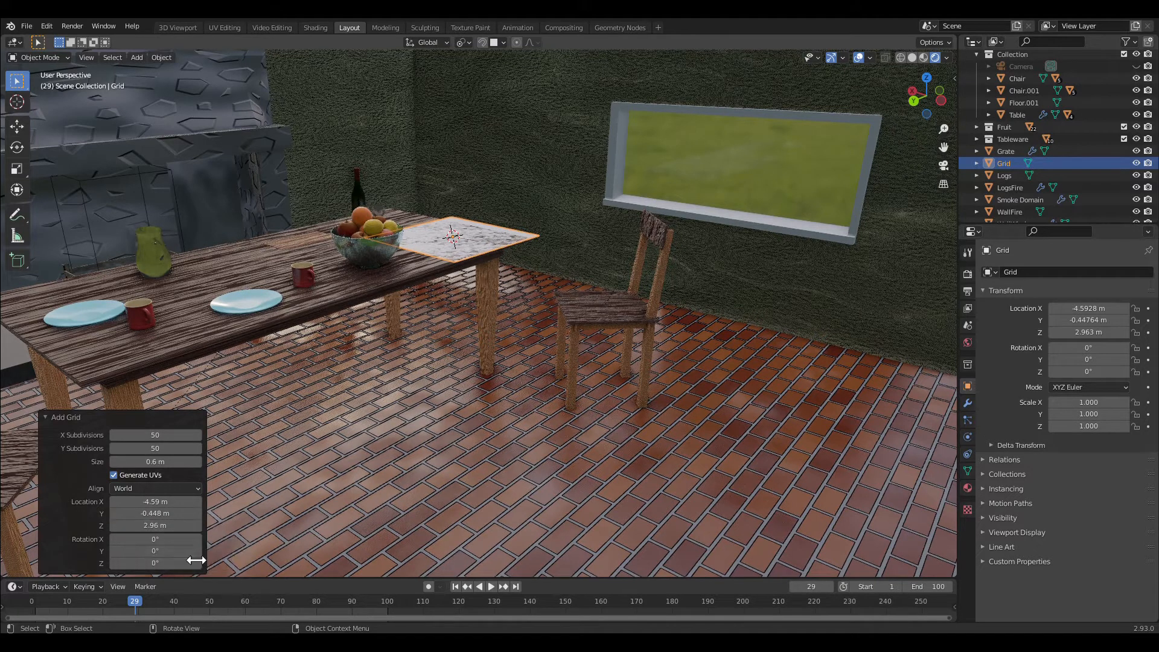
- Raise the new grid above the table by setting its Z location to 3.5 m
left_click(145, 526)
type("3.5")
key("Return")
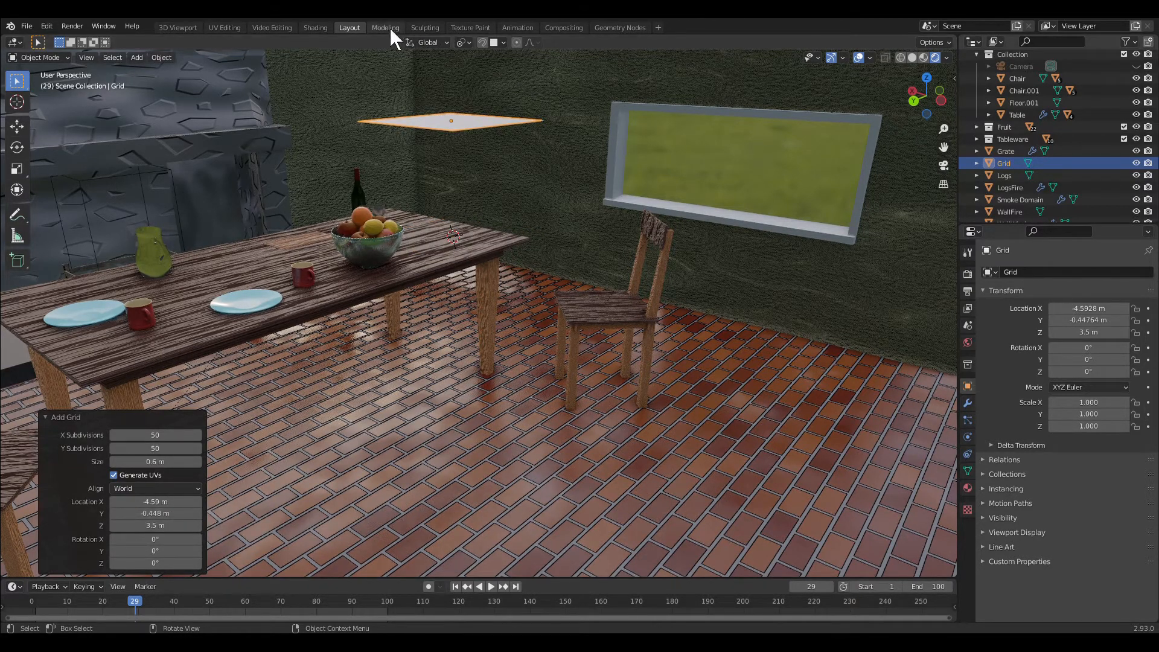
- Create a new material for the grid in the Shading workspace and name it TeaTowel
left_click(321, 27)
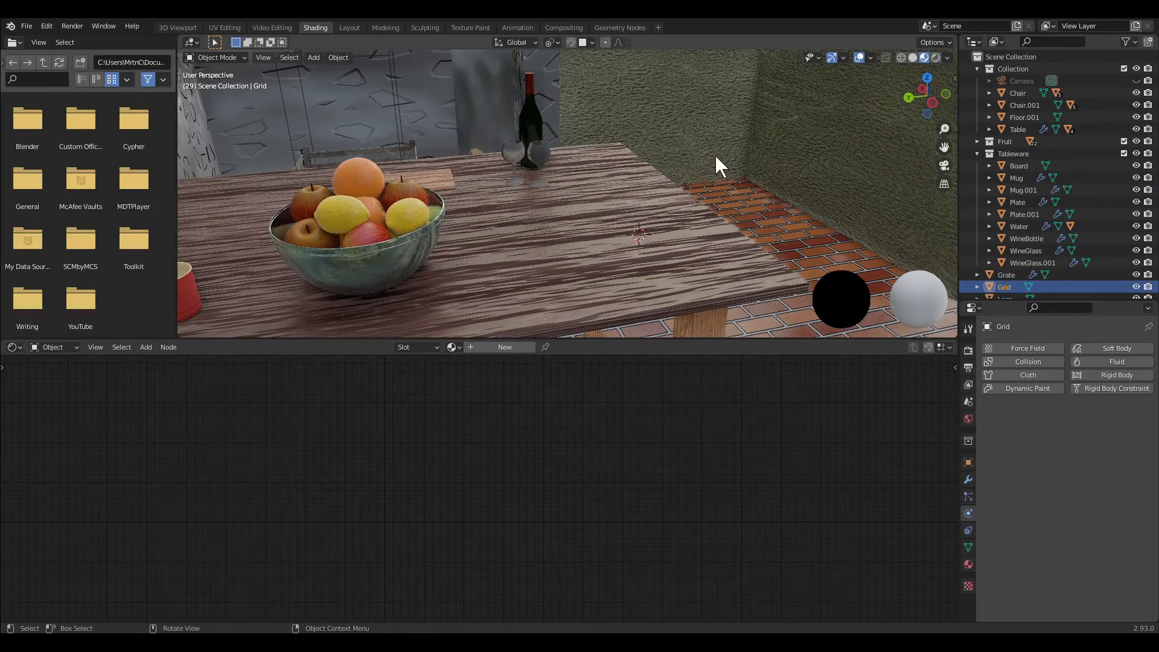
middle_click_drag(720, 136, 690, 270)
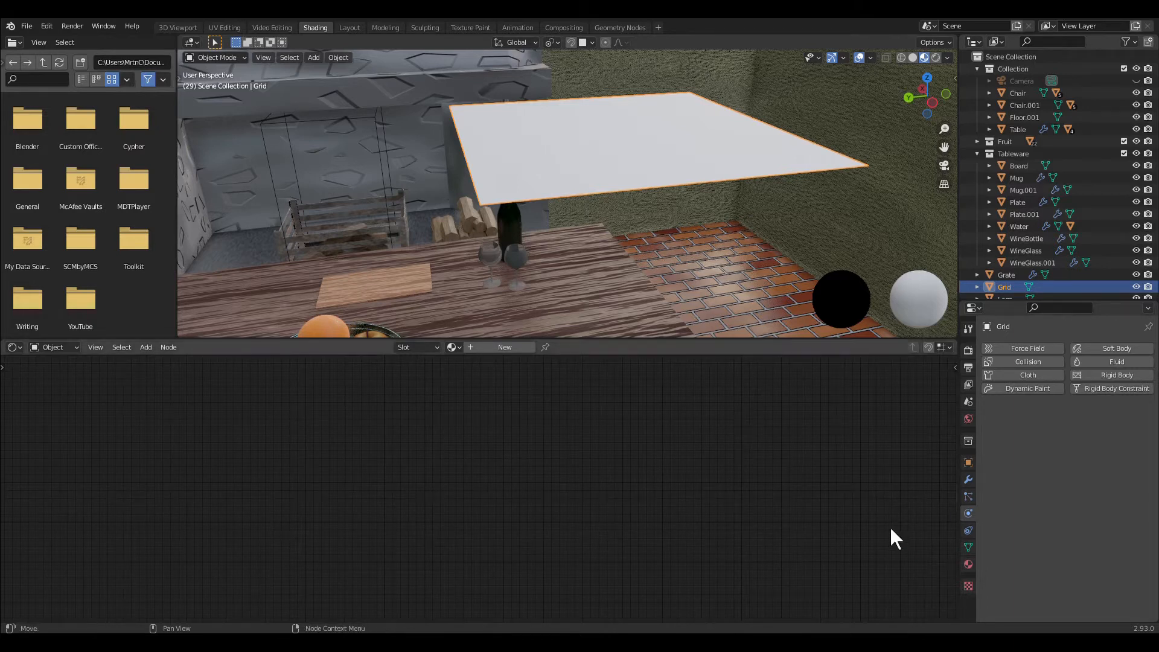
left_click(516, 349)
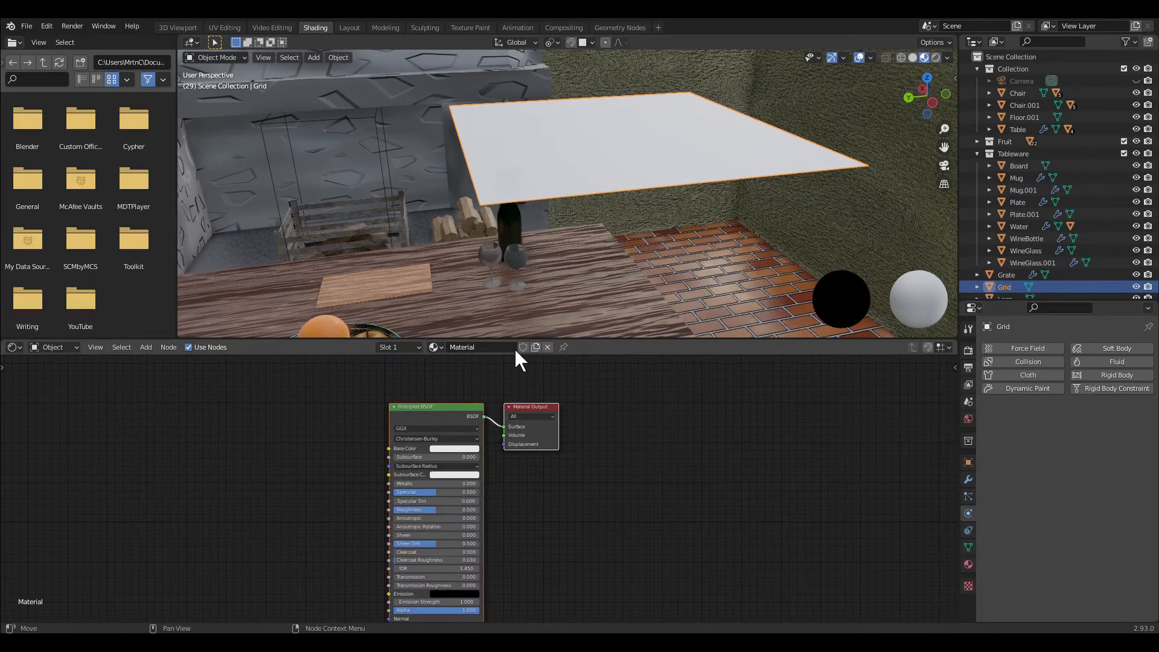
double_click(476, 349)
type("TeaTowel")
key("Return")
- Make room beside the shader nodes, add a Wave Texture and connect its Color to the Principled BSDF's Base Color
left_click_drag(463, 412, 610, 387)
left_click(146, 349)
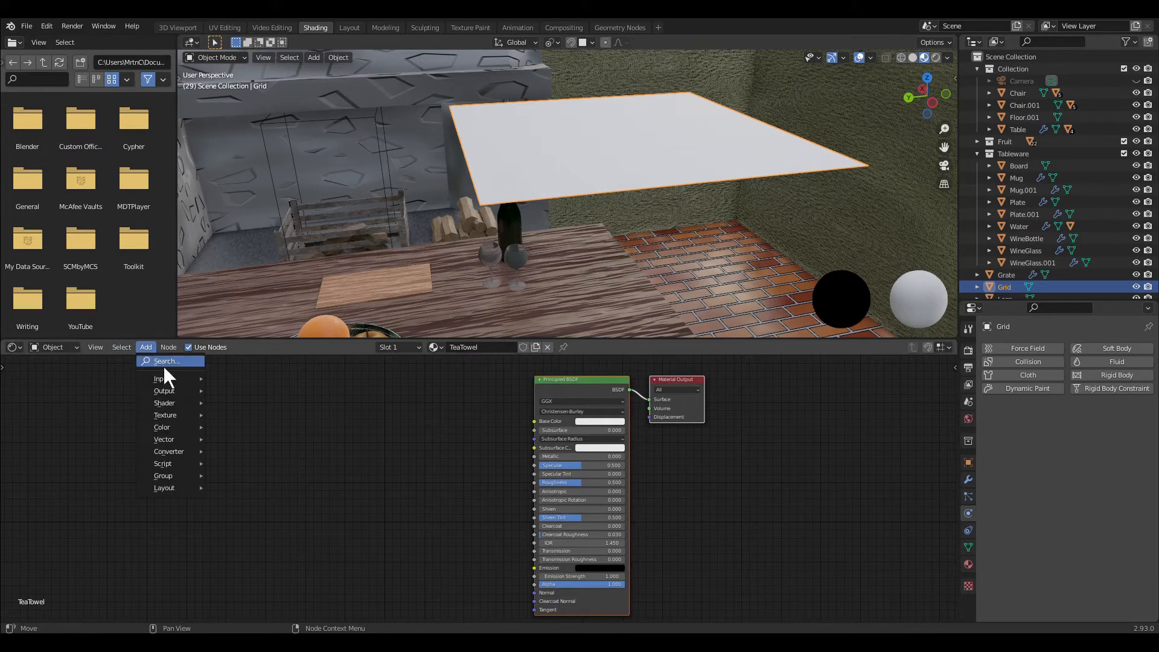
mouse_move(177, 404)
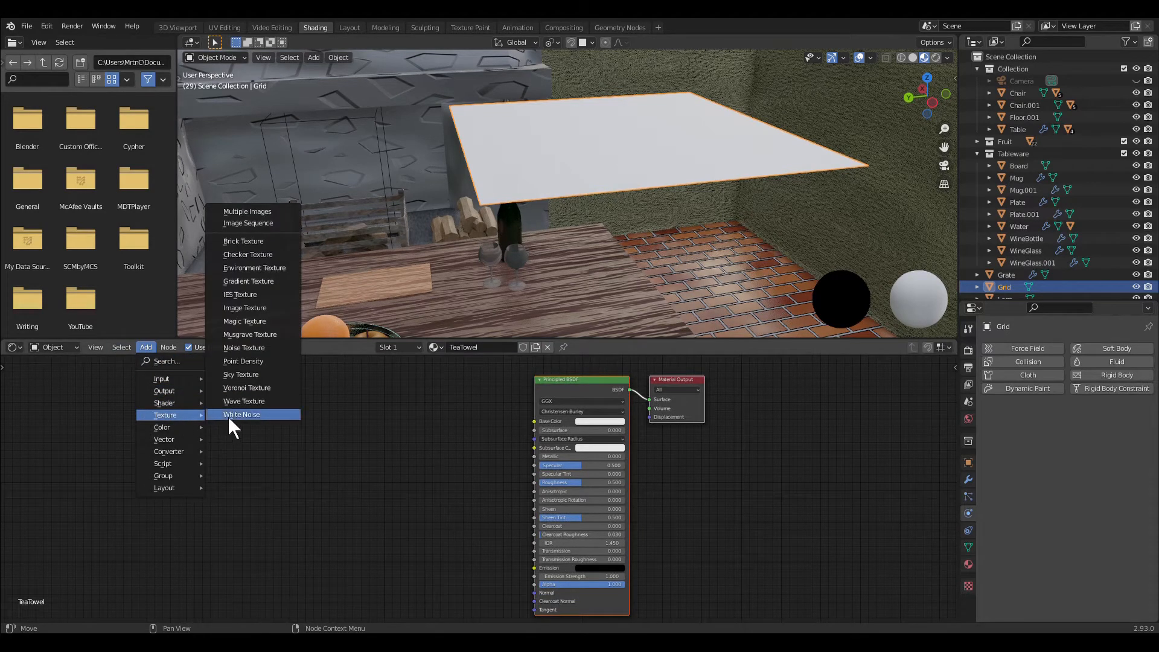
left_click(237, 402)
left_click(275, 417)
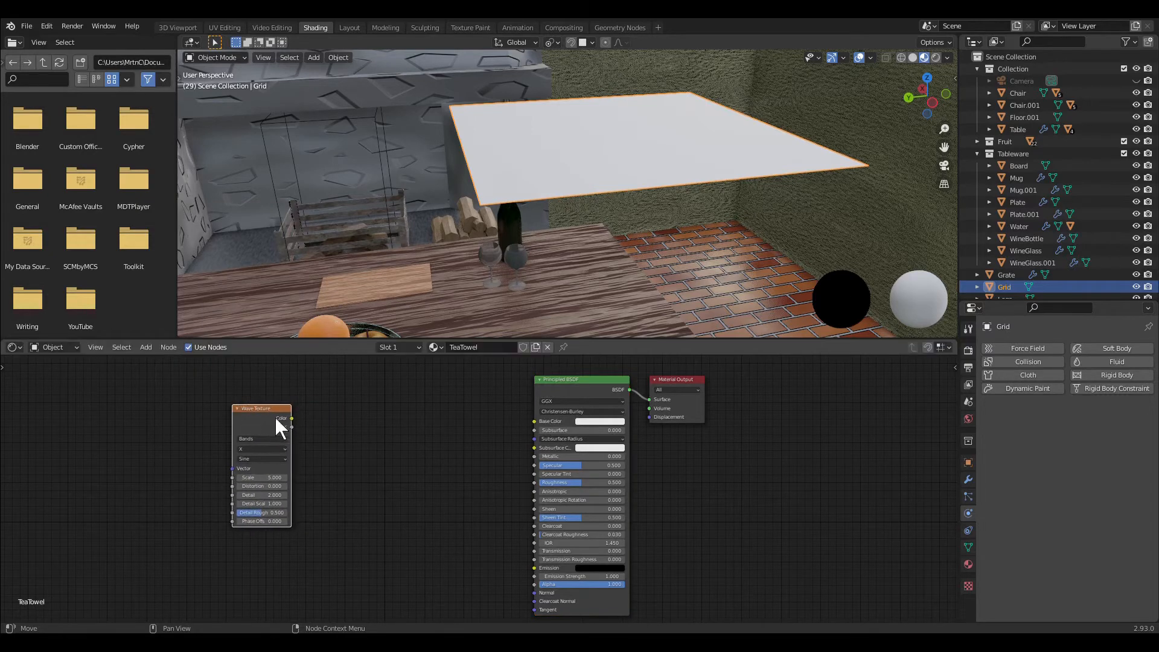
left_click_drag(292, 418, 534, 420)
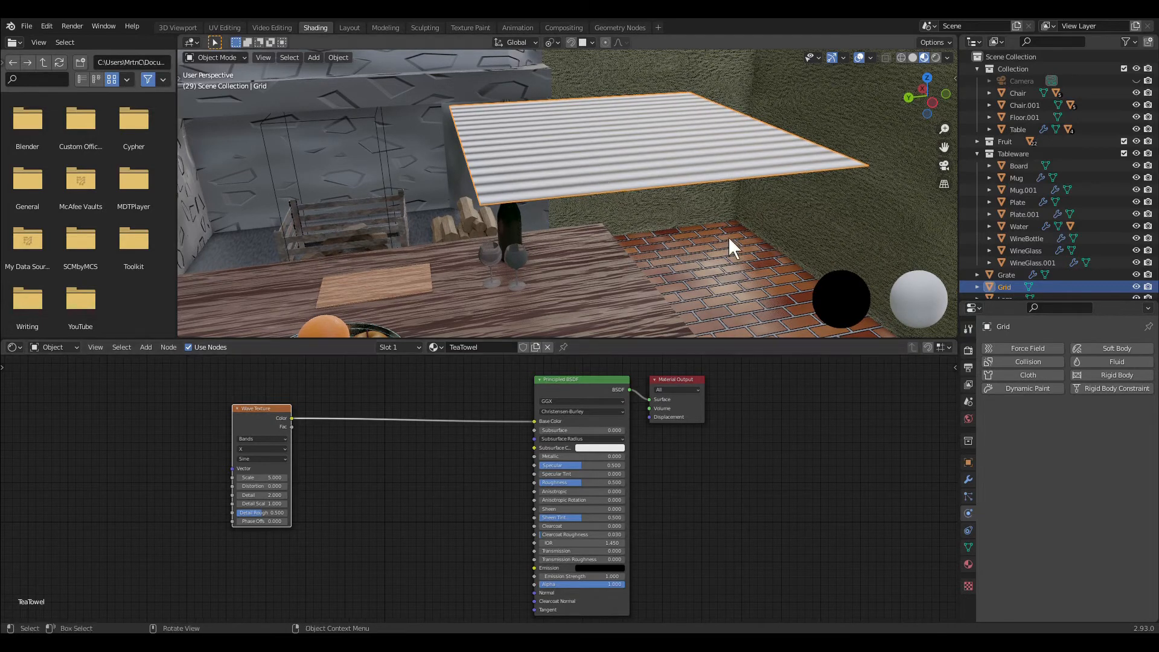
- Insert a ColorRamp node between the Wave Texture and the Principled BSDF
middle_click_drag(728, 237, 647, 249)
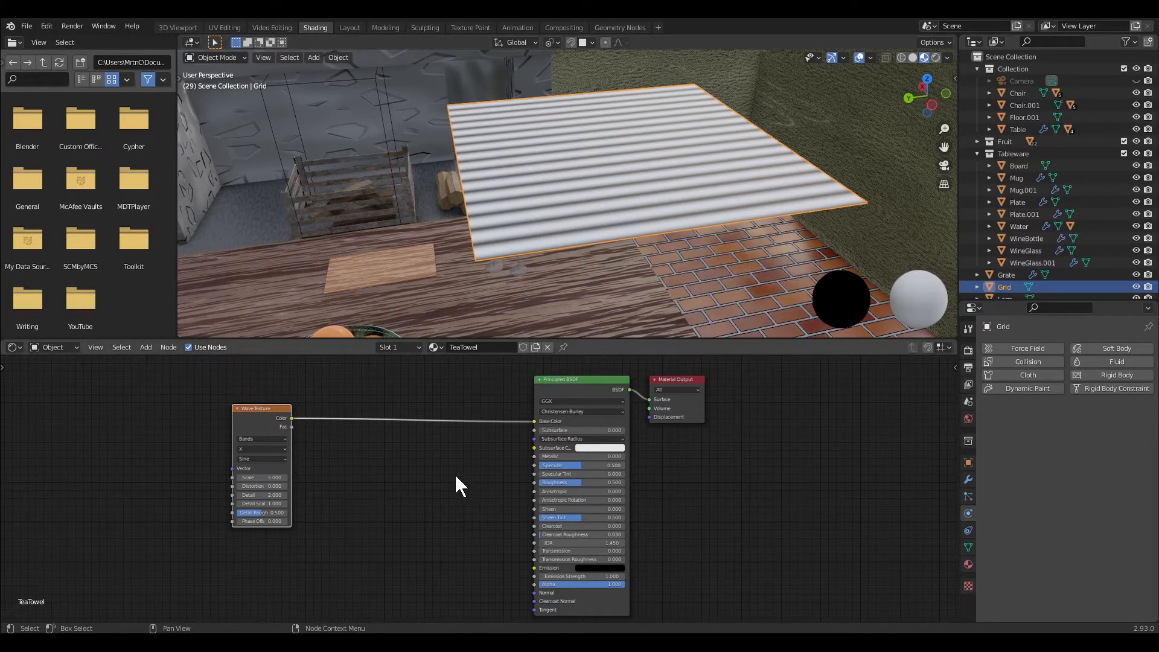
key("q")
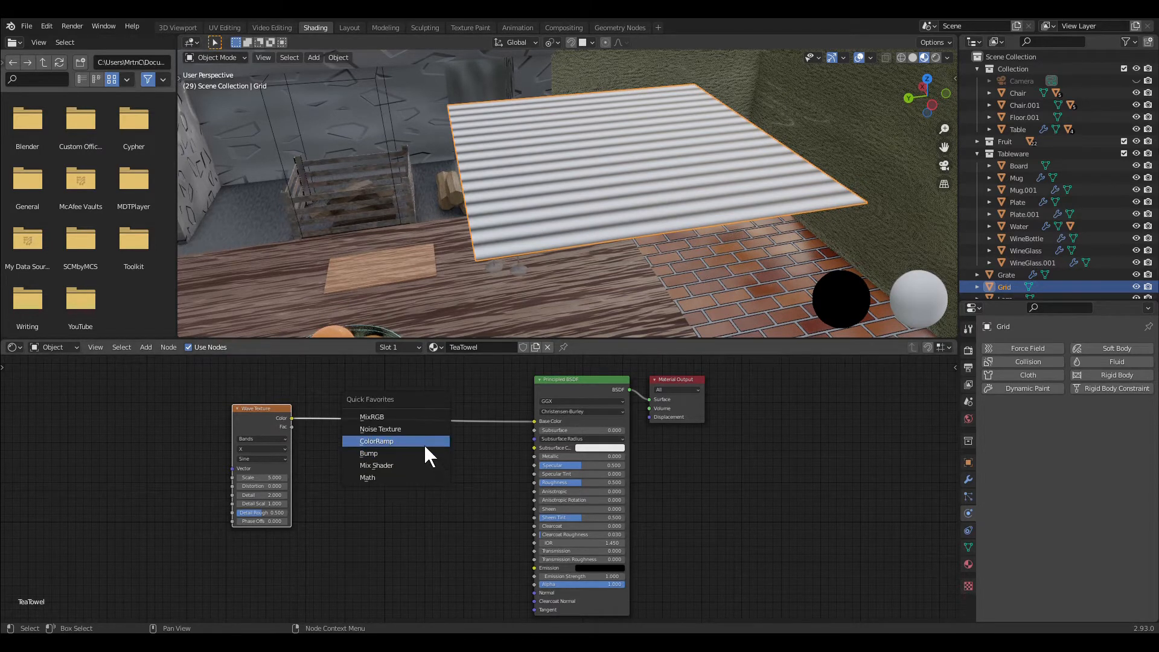
left_click(424, 443)
left_click(363, 389)
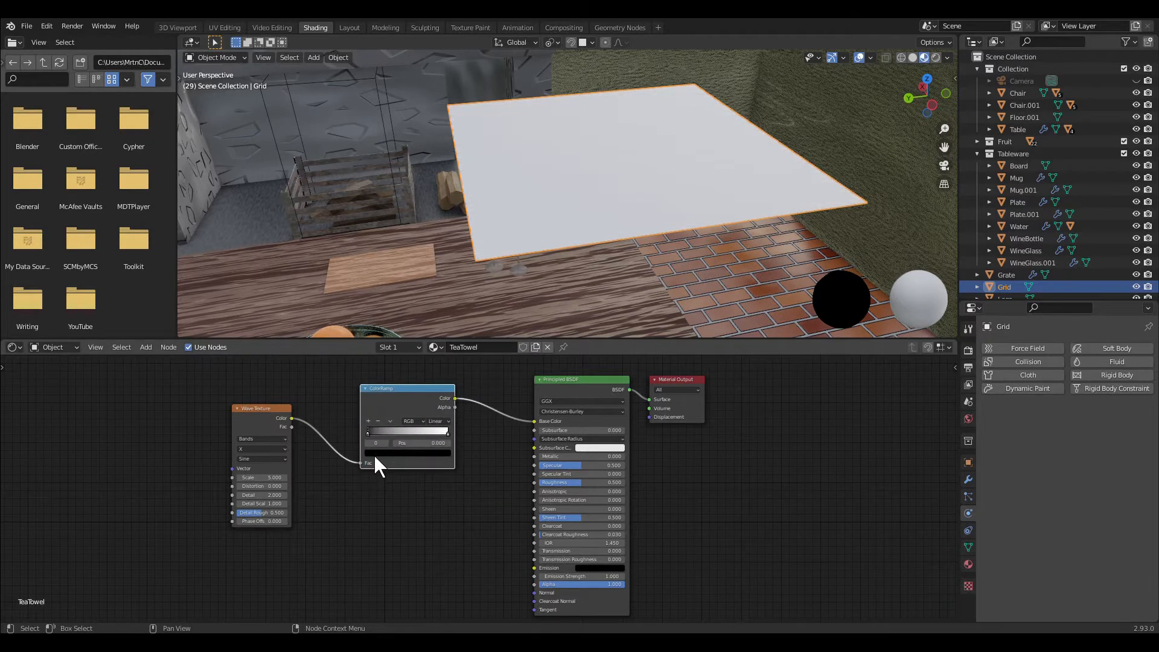
- Change the ColorRamp's black stop to red and move it to position of about 0.355
left_click(374, 454)
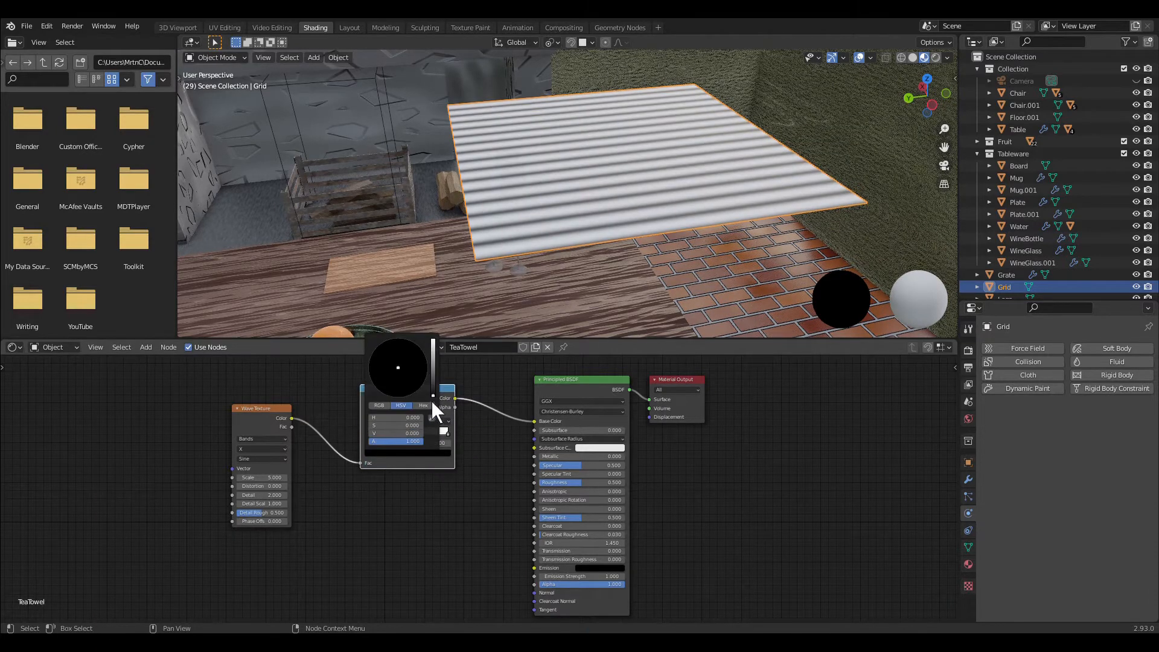
mouse_move(433, 399)
left_mouse_down()
mouse_move(433, 355)
mouse_move(398, 397)
left_mouse_up()
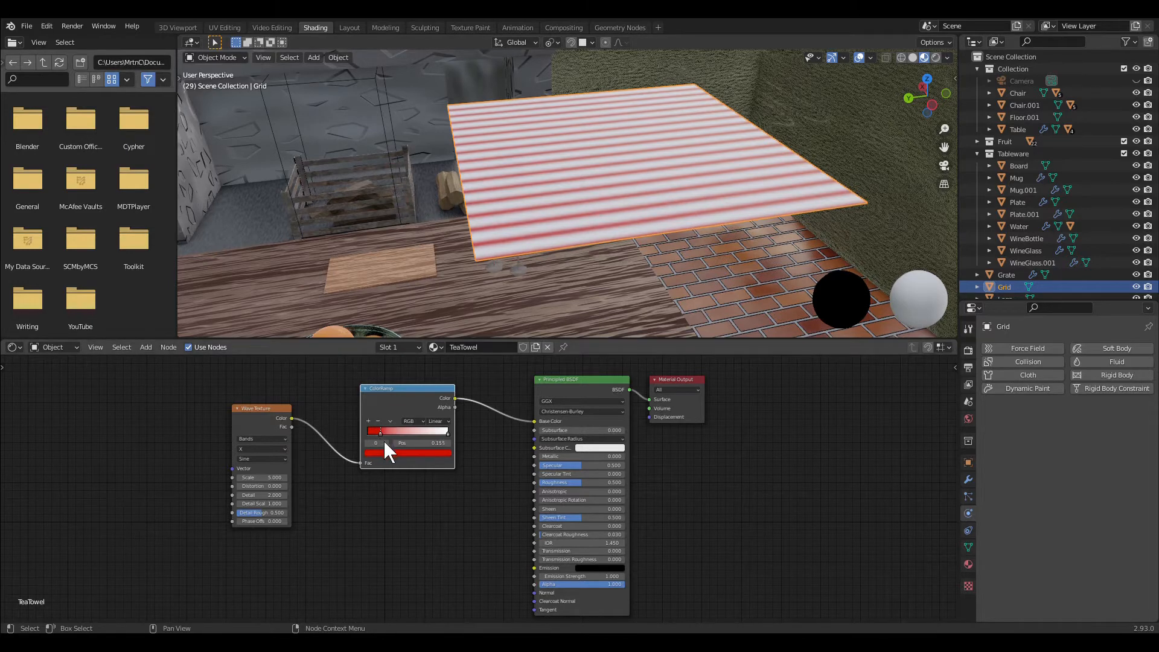
left_click_drag(385, 442, 395, 444)
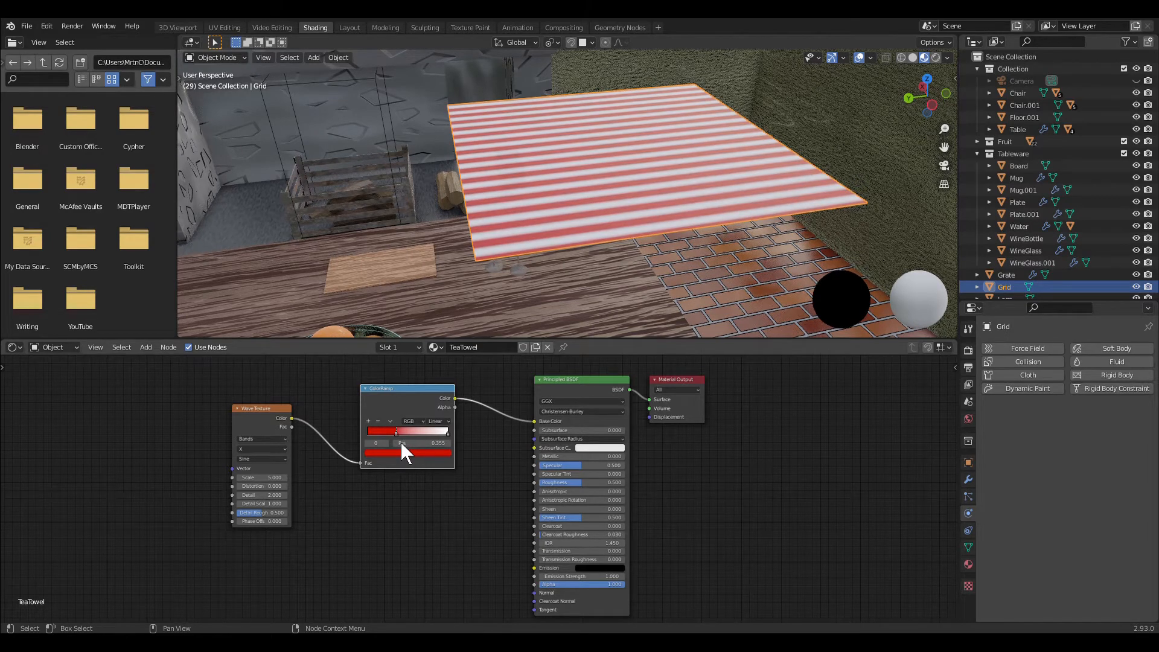
left_click(441, 554)
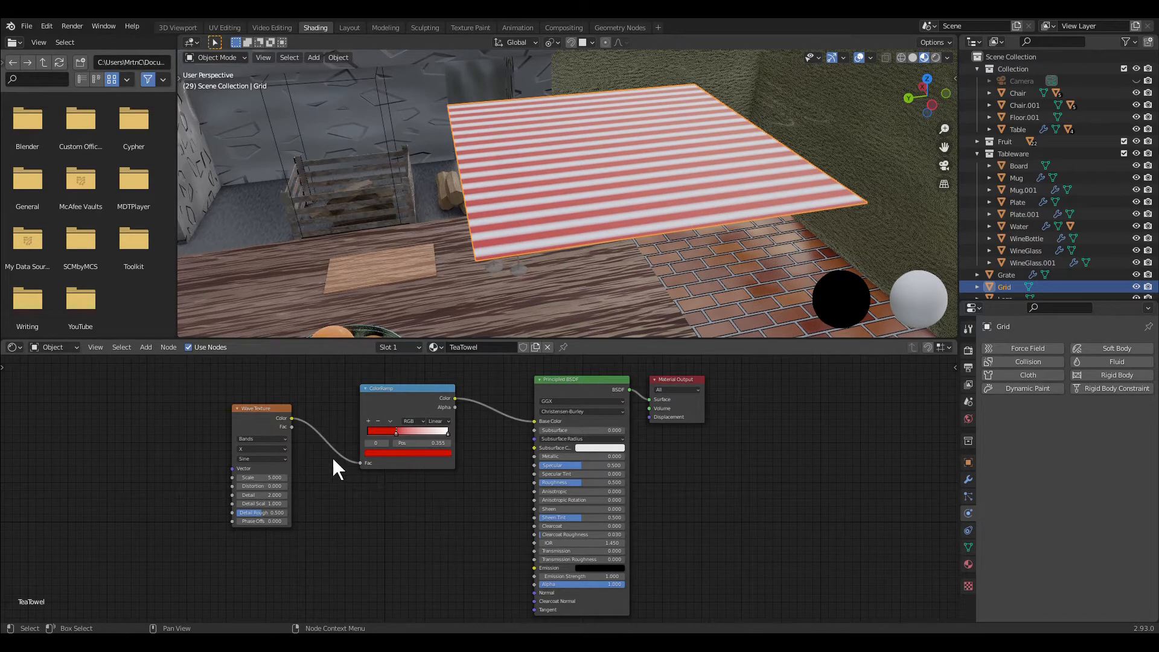
- Rearrange the Wave Texture and ColorRamp nodes, then duplicate both and place the copies below the originals
left_click_drag(273, 411, 268, 384)
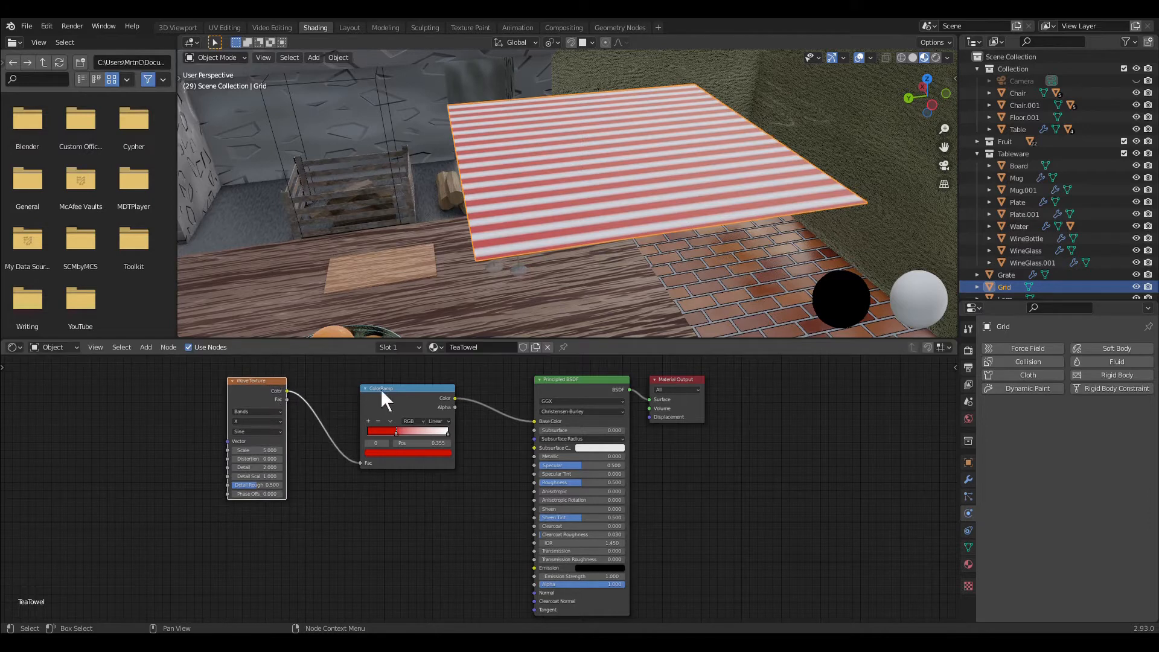
left_click_drag(380, 389, 338, 390)
left_click(249, 400)
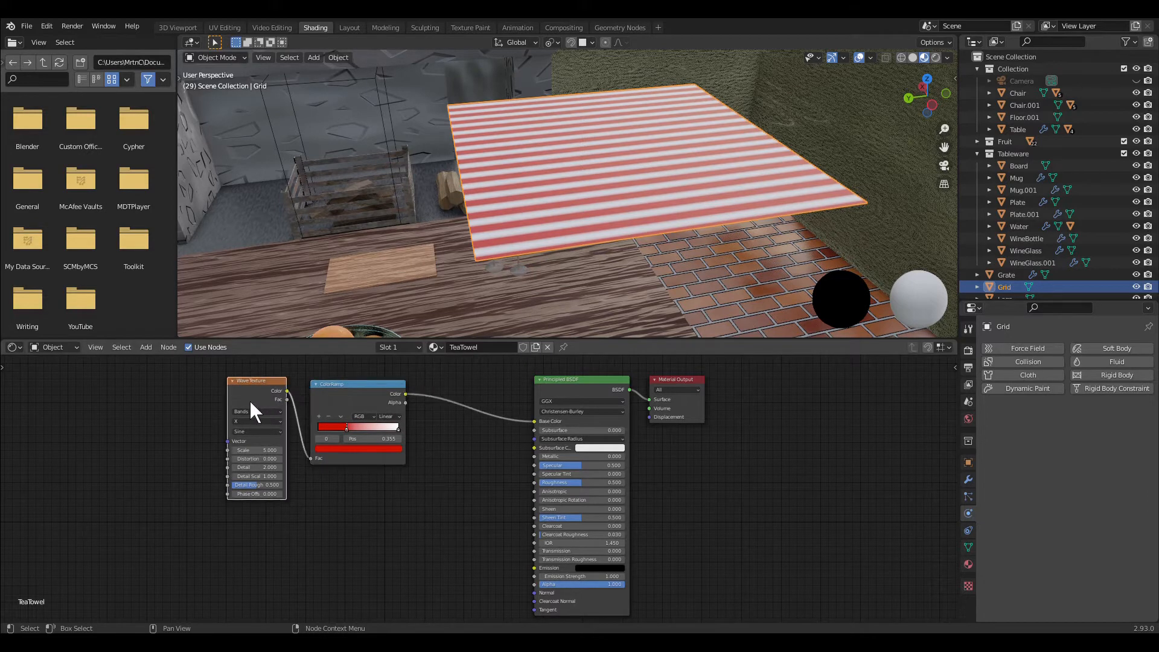
left_click(337, 401)
right_click(337, 400)
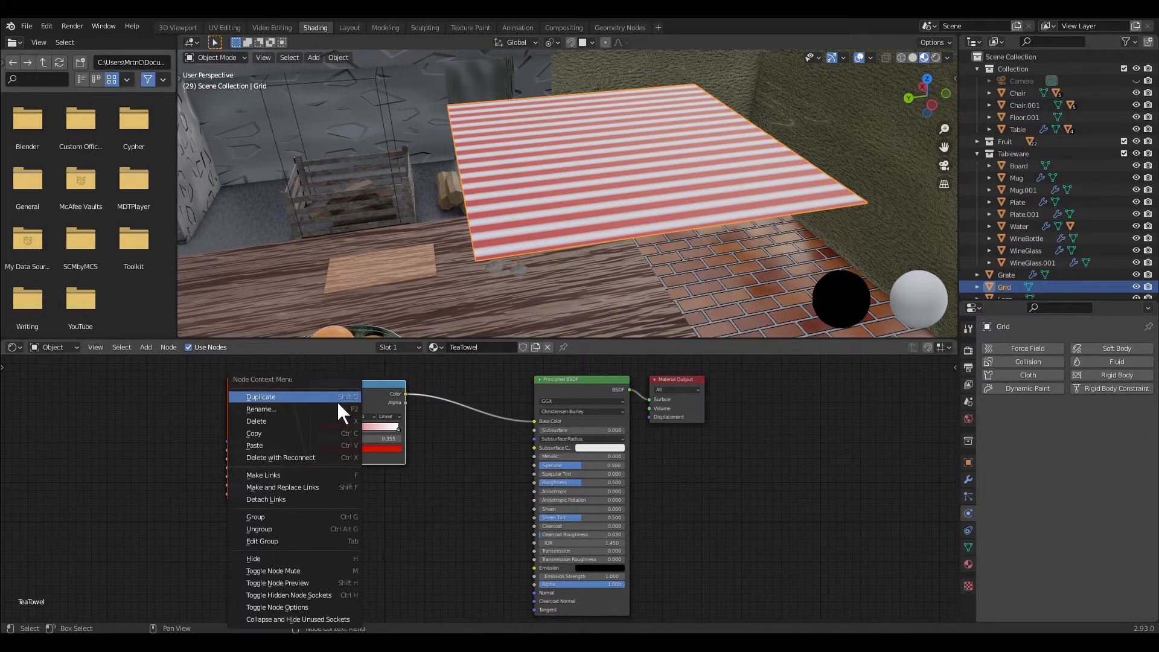
left_click(338, 399)
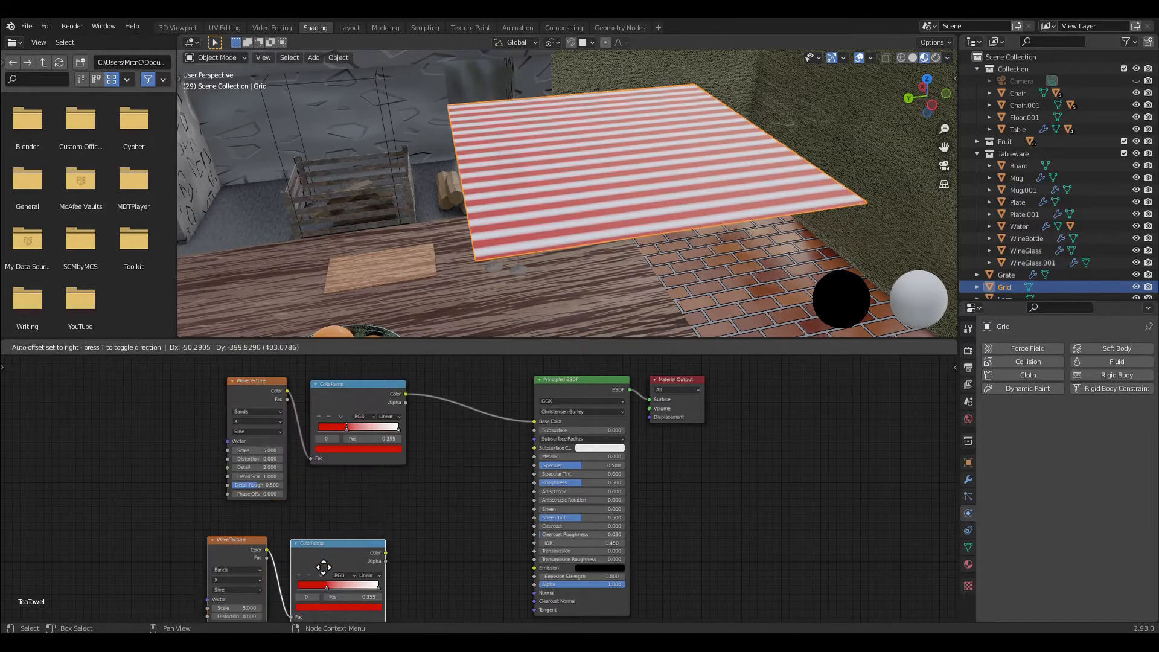
left_click(343, 542)
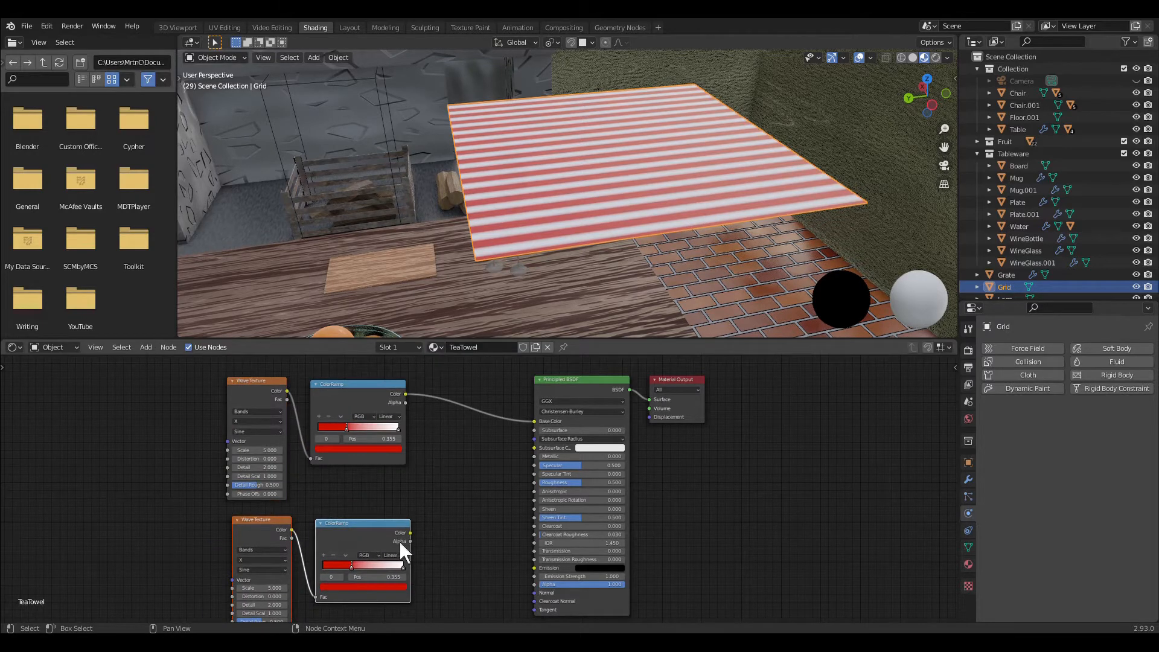
- Connect the duplicated ColorRamp to Base Color and set the duplicated Wave Texture's bands direction to Y
left_click_drag(413, 532, 534, 422)
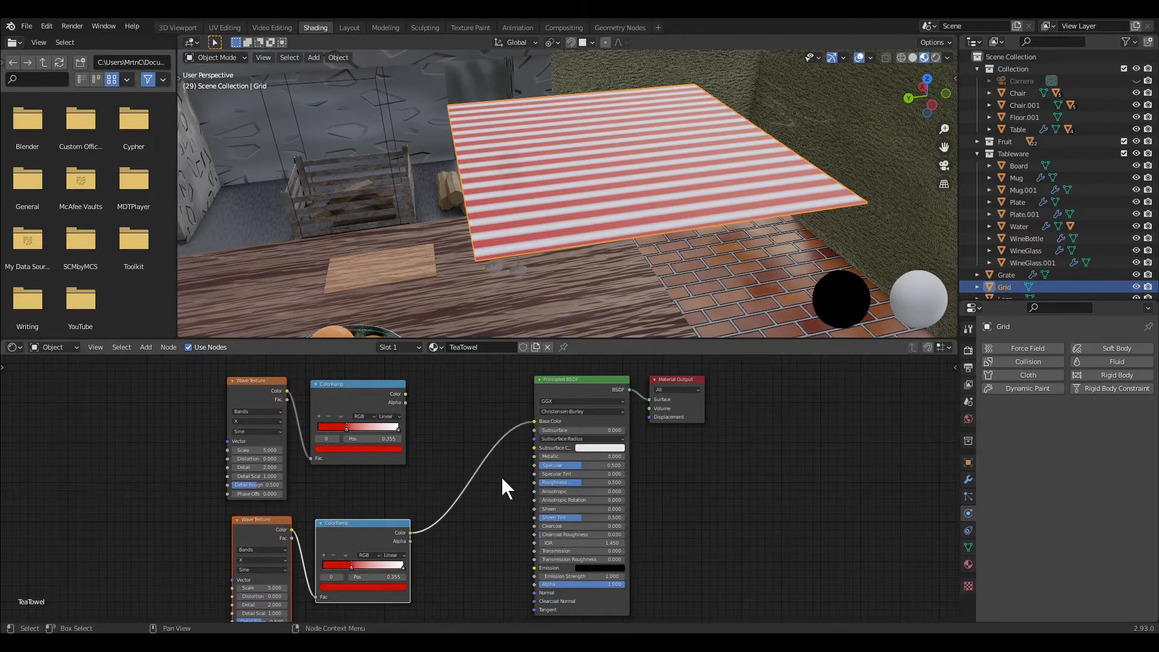
left_click(260, 563)
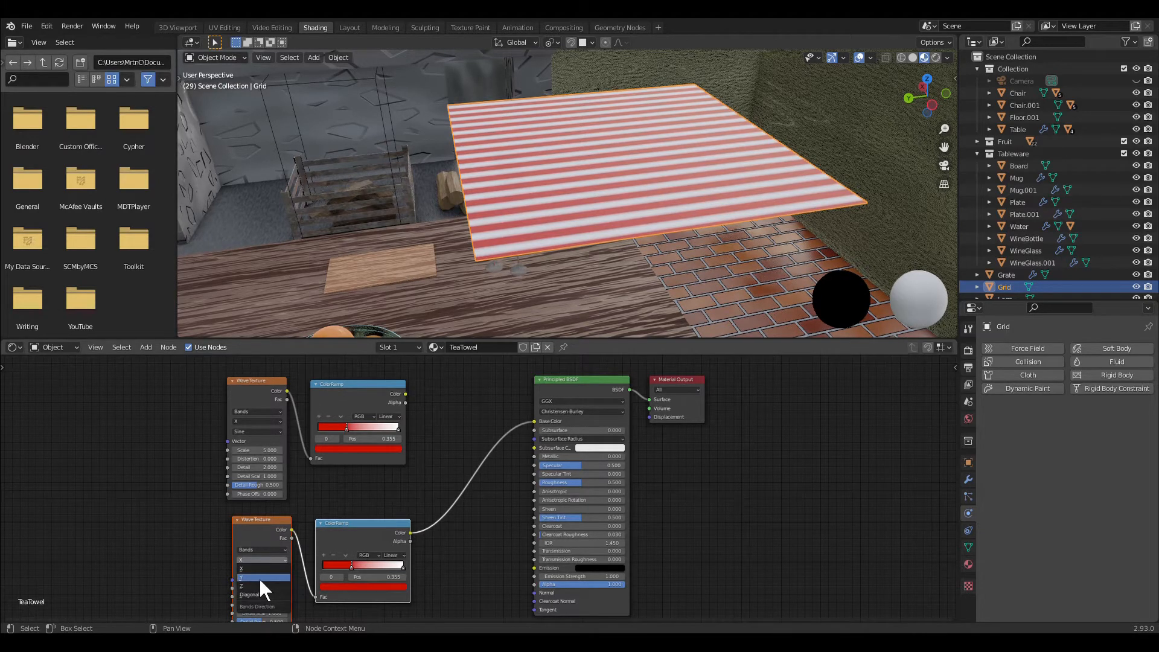
left_click(259, 579)
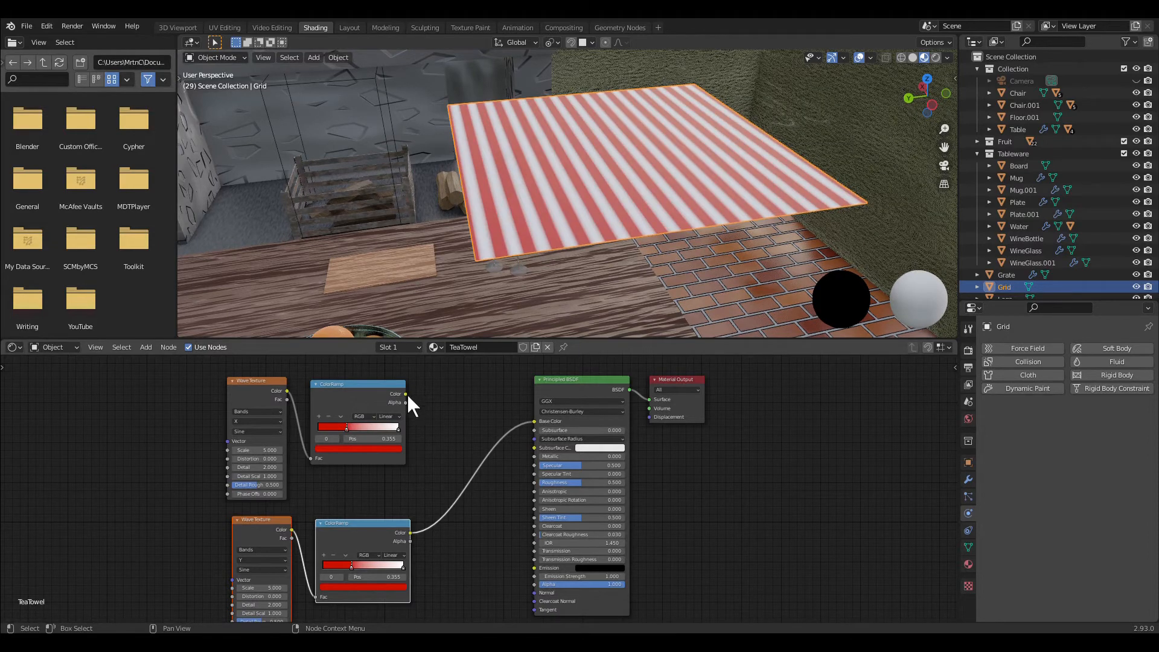
- Blend both ColorRamp colors through a MixRGB node into Base Color, and raise the Principled BSDF's roughness to about 0.727
left_click_drag(406, 393, 536, 422)
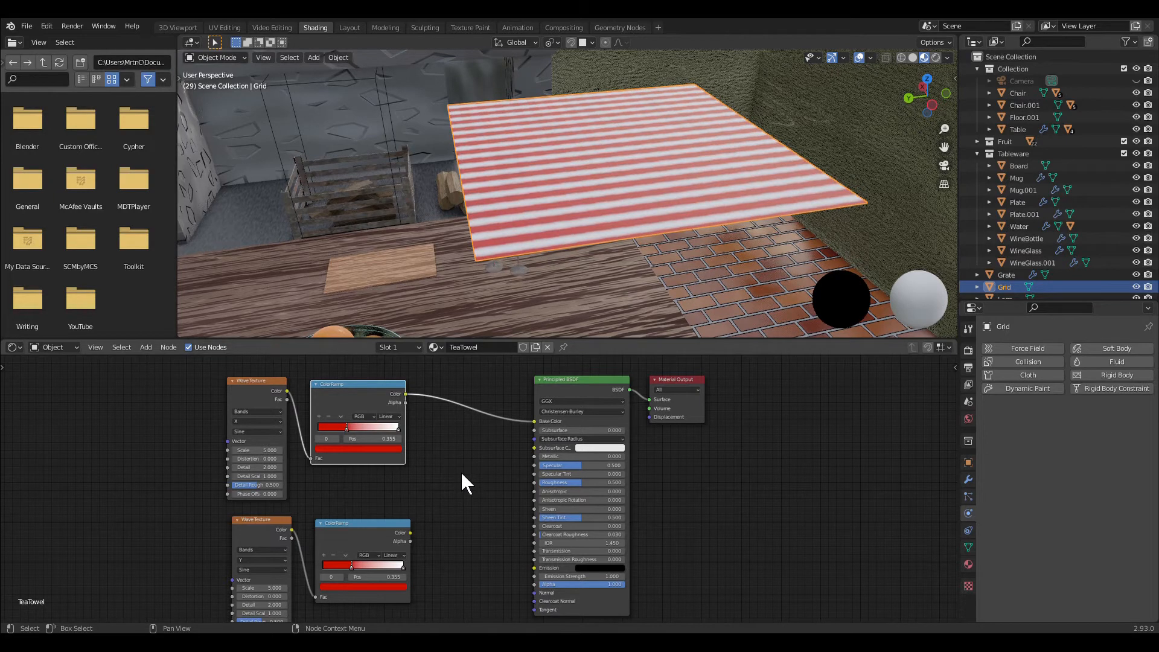
key("q")
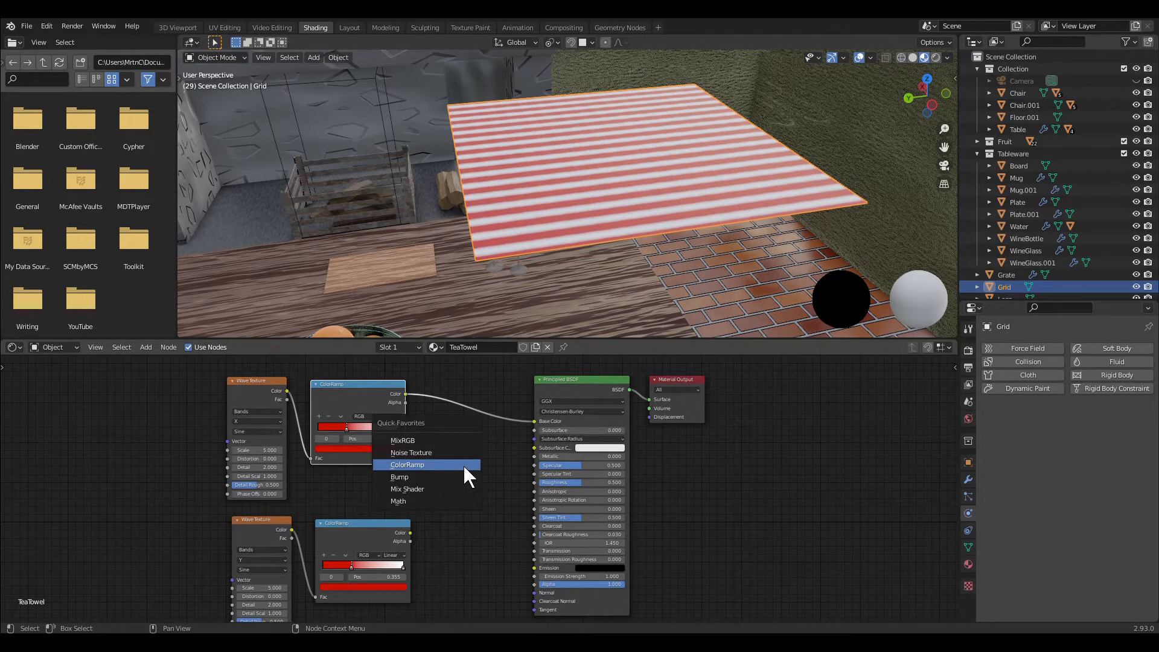
left_click(454, 432)
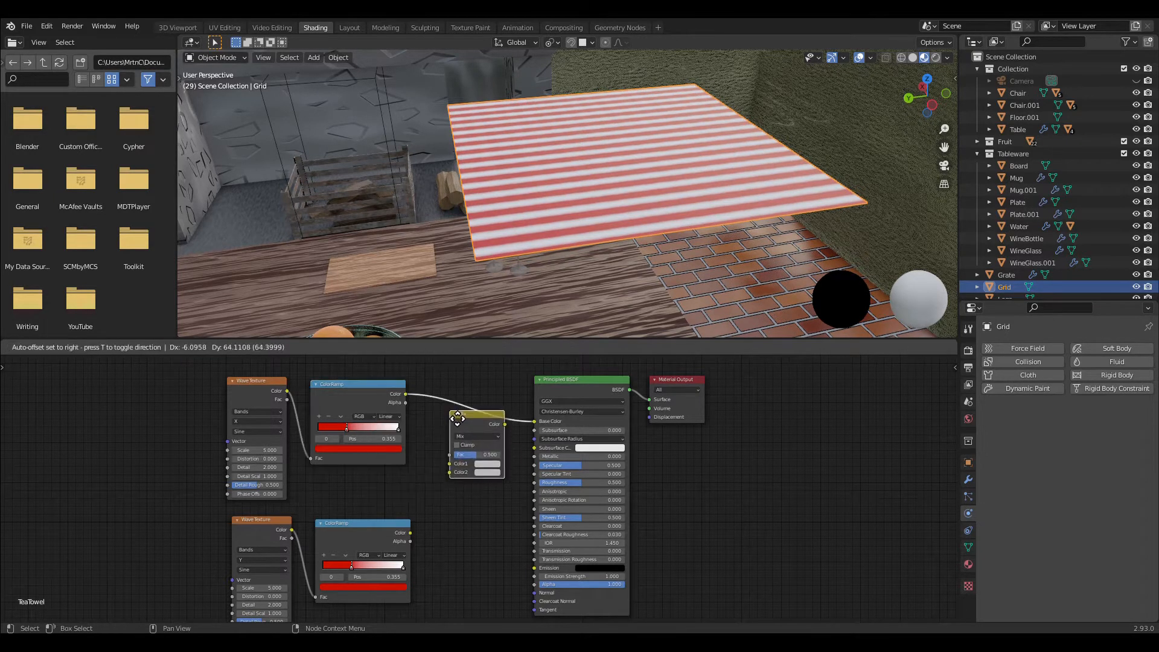
left_click(448, 429)
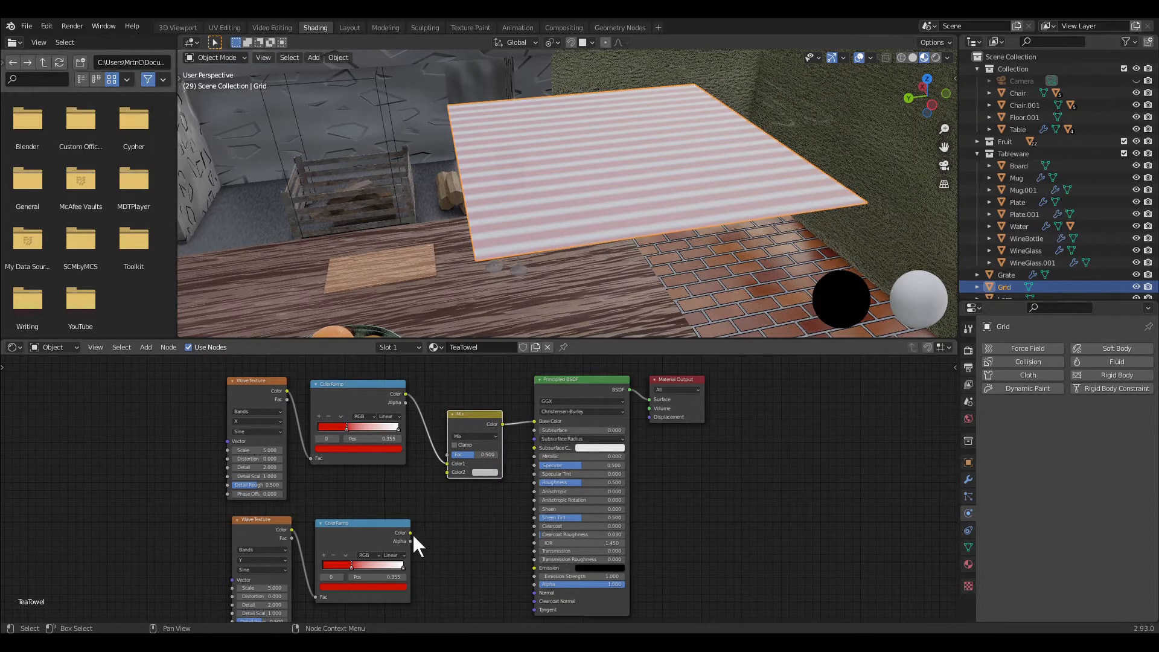
left_click_drag(411, 533, 449, 475)
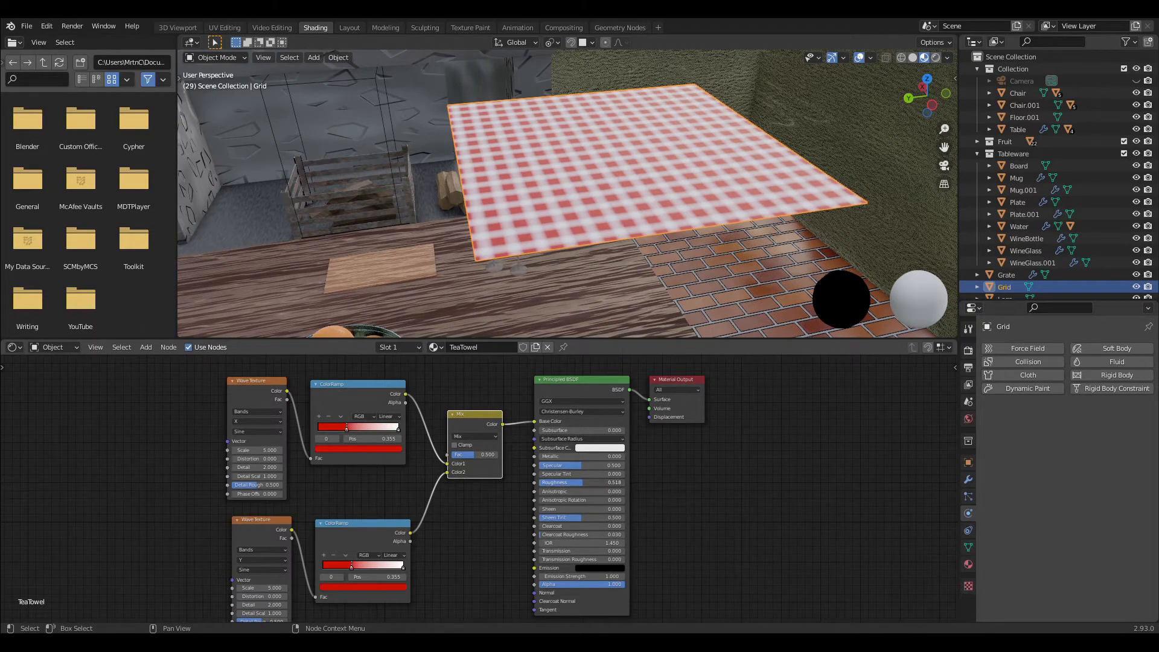
left_click_drag(580, 482, 600, 481)
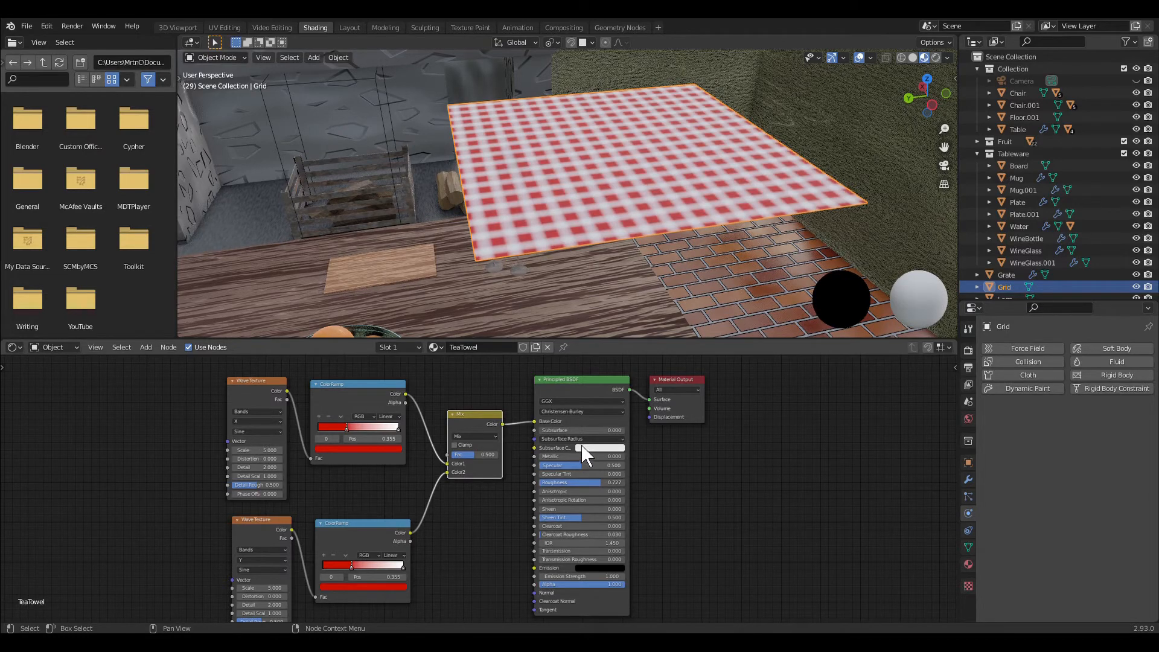
- Set the Principled BSDF's Subsurface value to 0.1
double_click(575, 430)
type(".1")
key("Return")
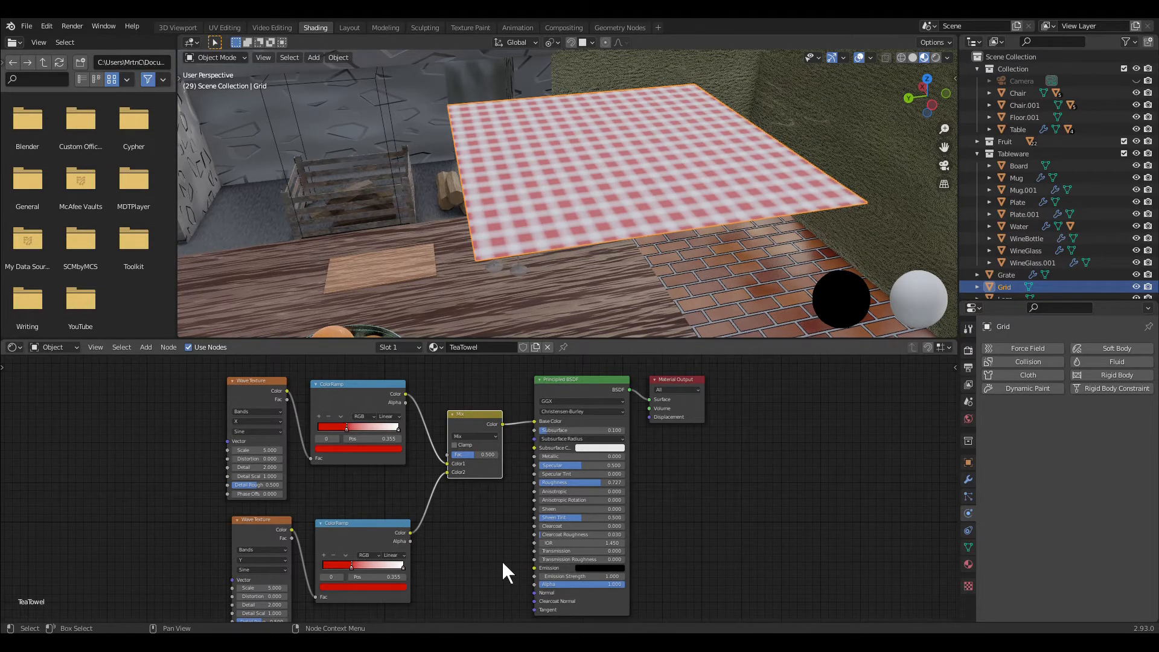
- Feed a new Noise Texture's color through a Bump node into the Principled BSDF's Normal input, with bump strength about 0.667
key("q")
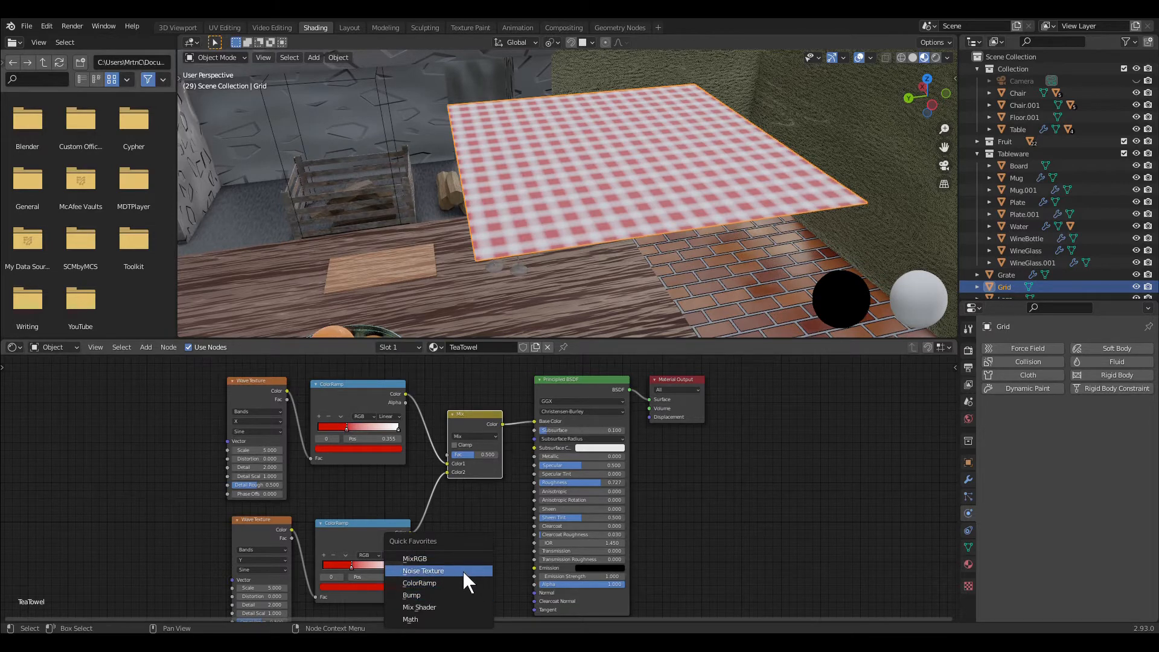
left_click(462, 570)
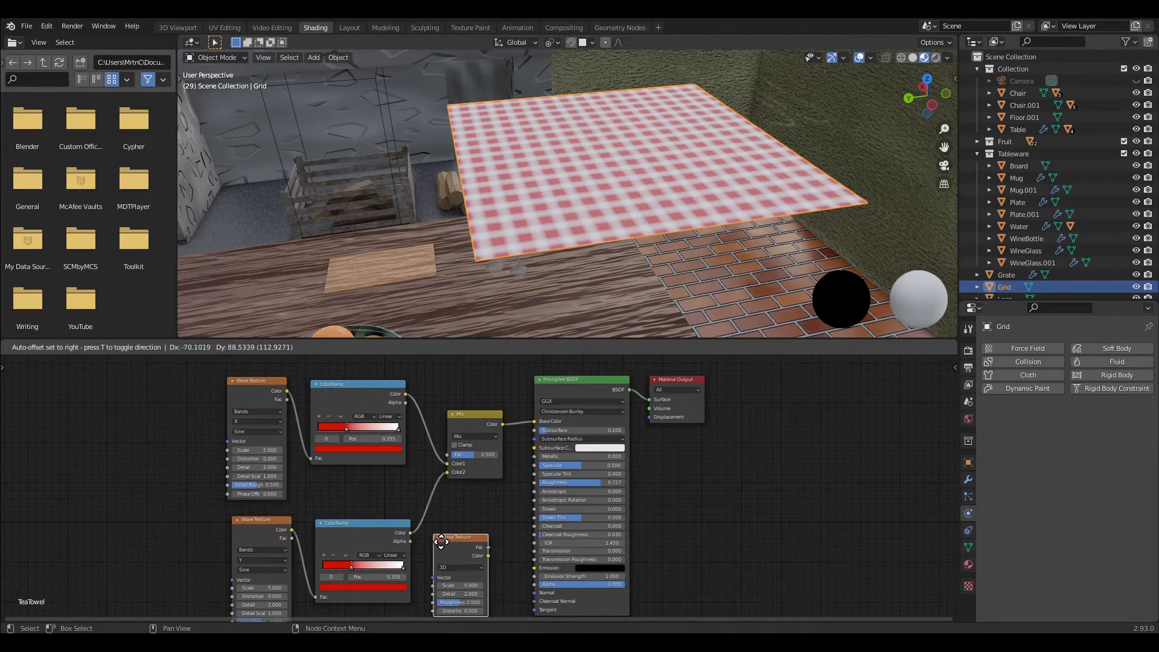
left_click(435, 535)
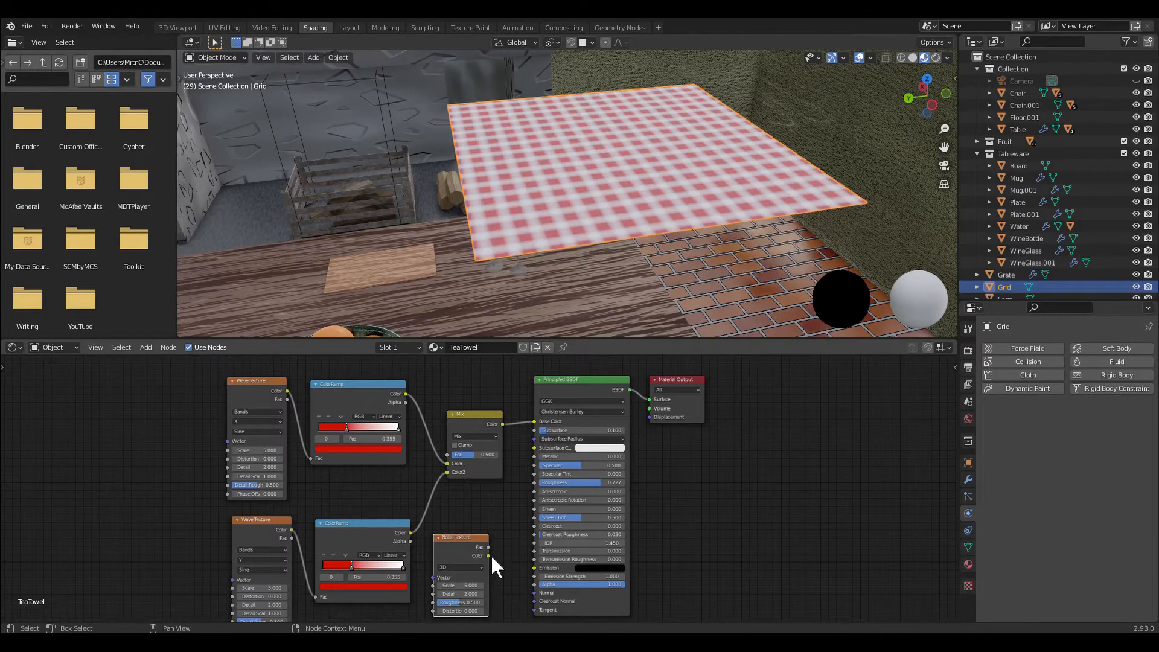
left_click_drag(492, 557, 534, 597)
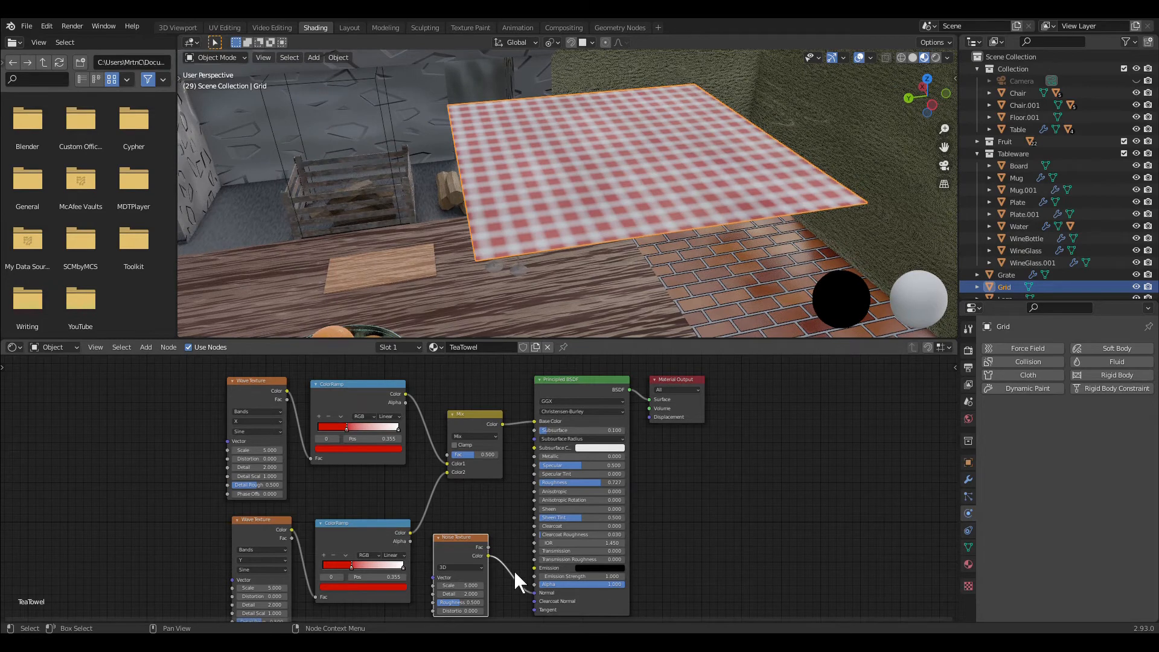
key("q")
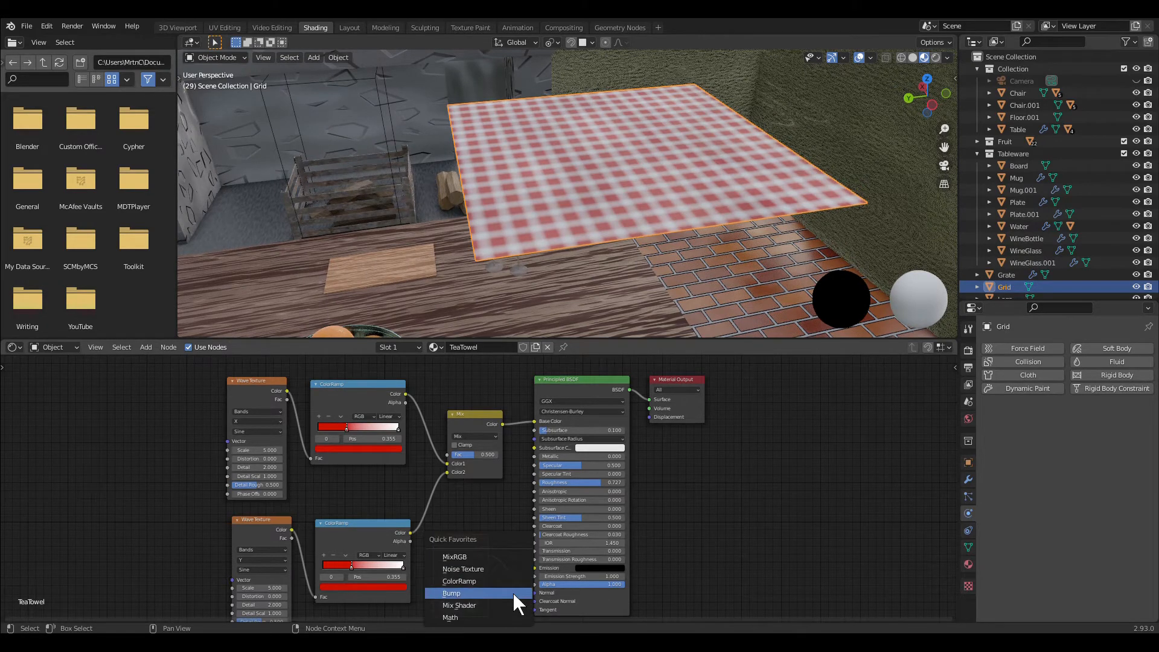
left_click(513, 593)
left_click(539, 566)
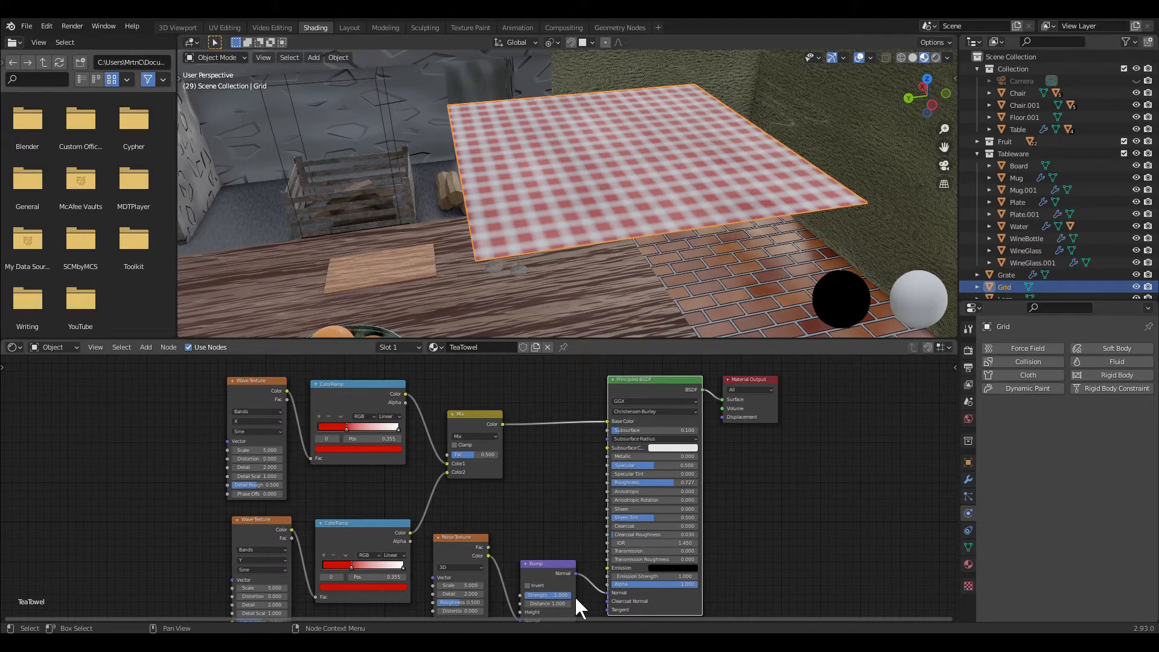
left_click_drag(571, 596, 555, 596)
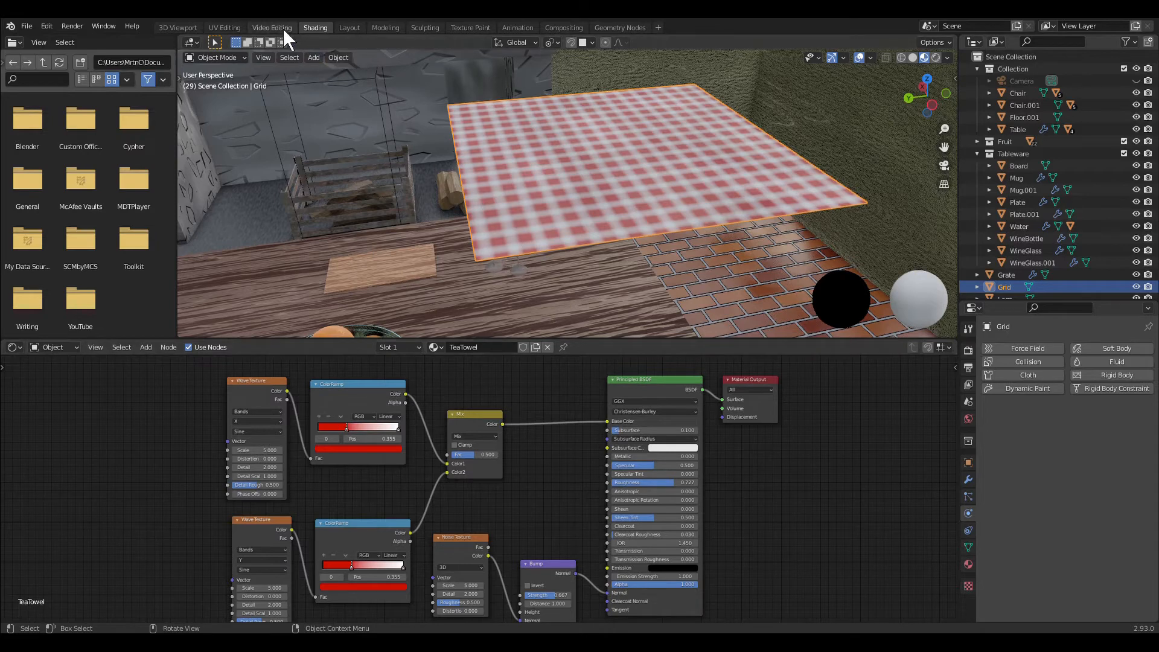
- Switch to the Layout workspace with solid viewport shading, and briefly play the animation before returning to frame 1
left_click(351, 28)
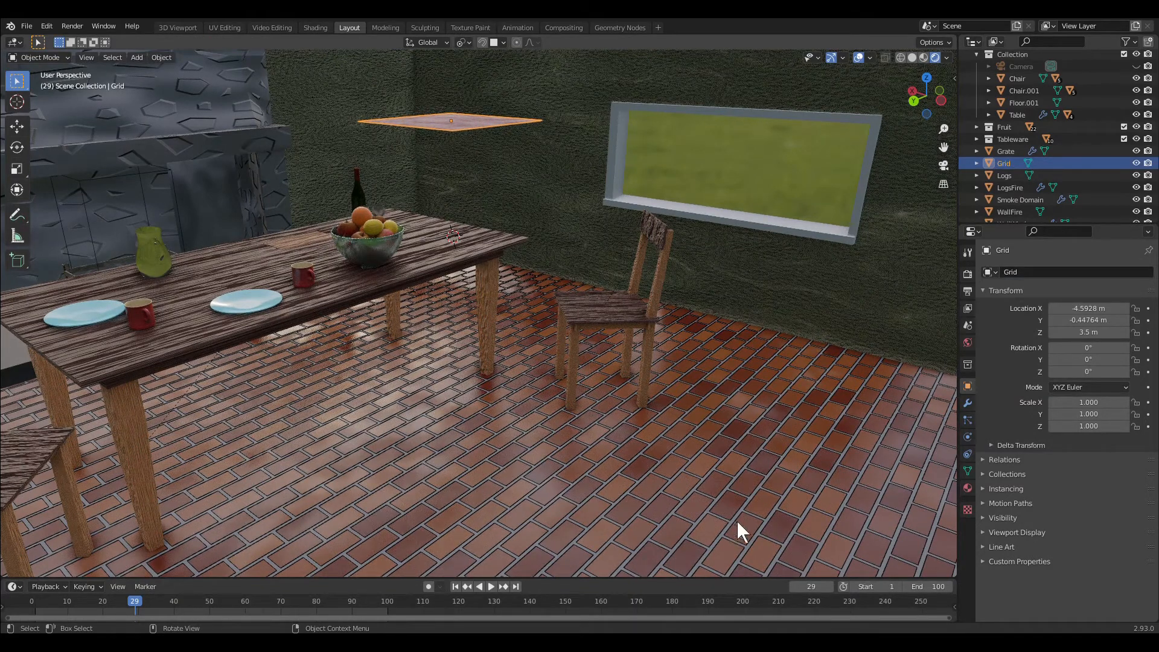
left_click(917, 60)
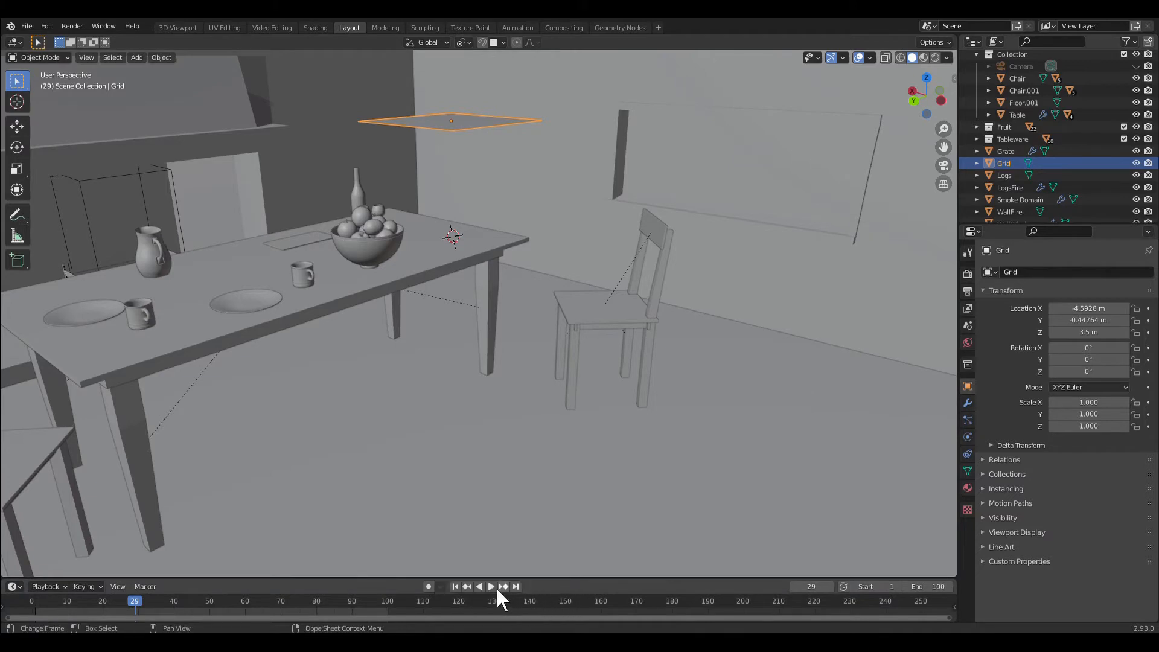
left_click(457, 591)
left_click(492, 590)
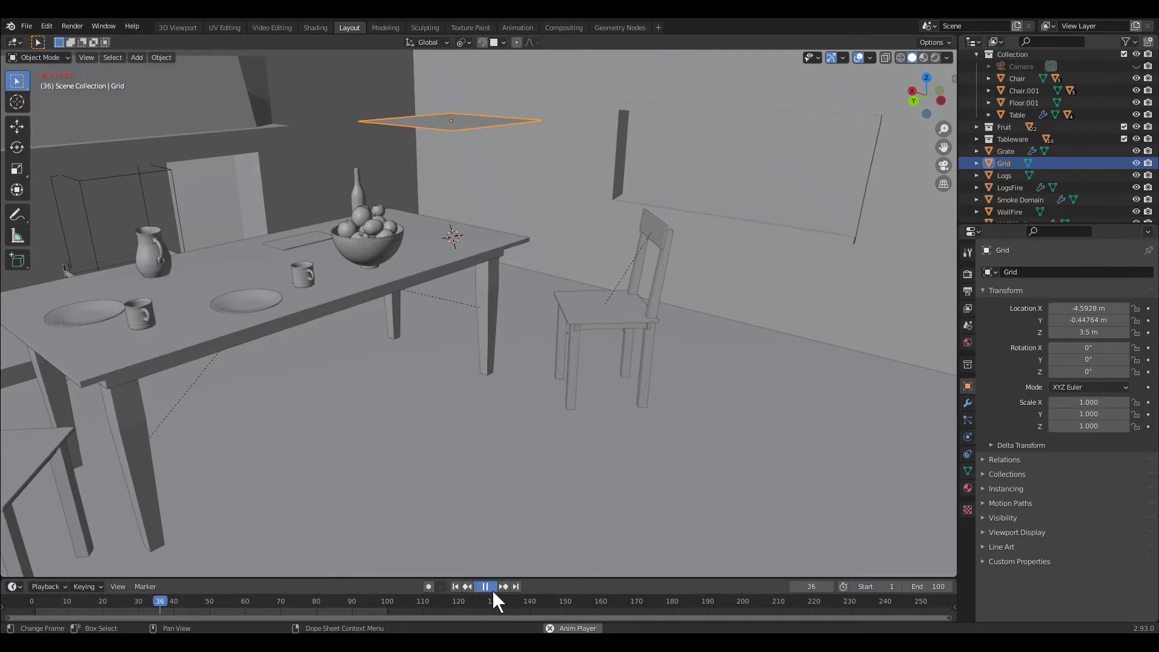
left_click(492, 589)
left_click(457, 587)
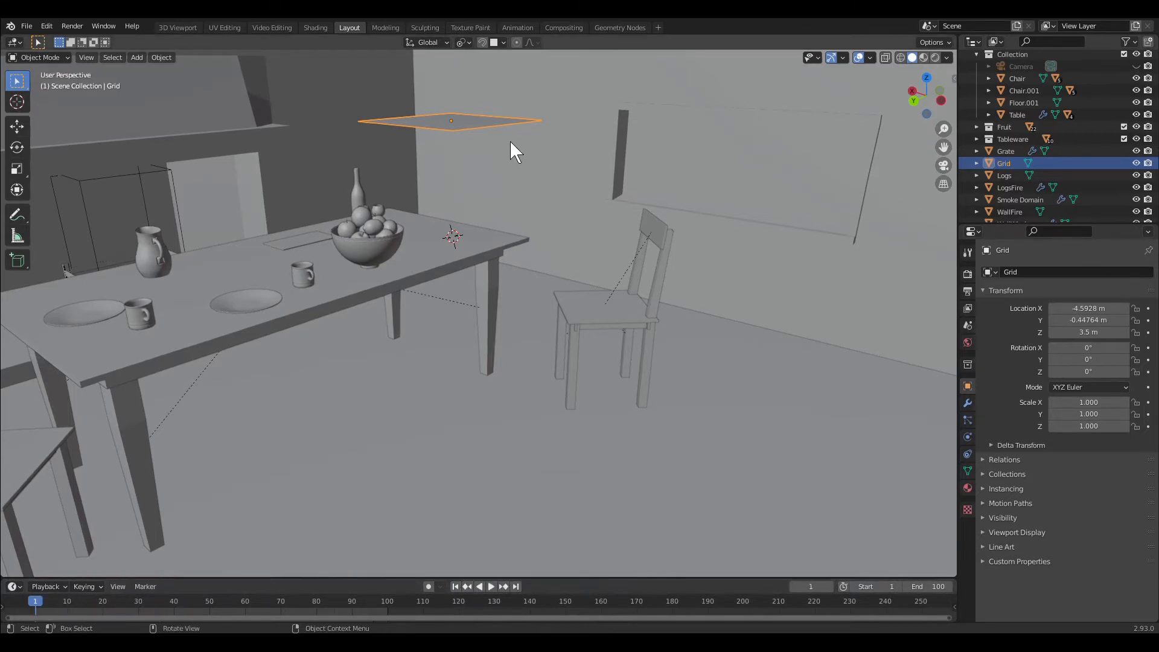
- Add Cloth physics to the grid above the table, and play the simulation with the table selected
left_click(968, 437)
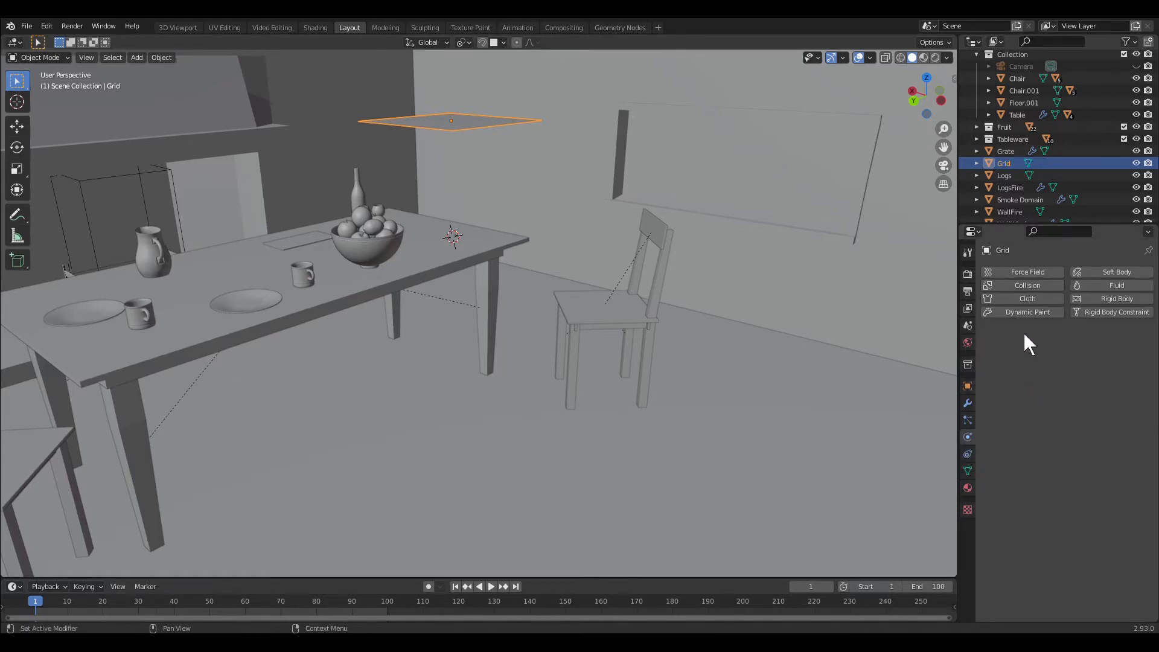
left_click(1023, 303)
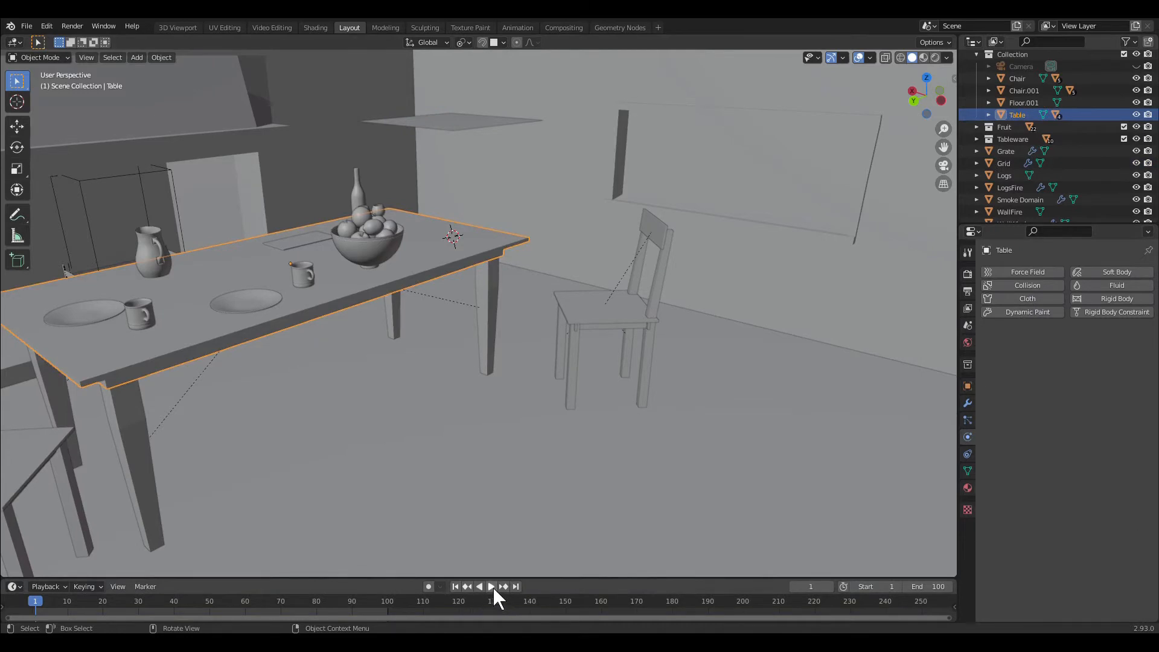
left_click(492, 587)
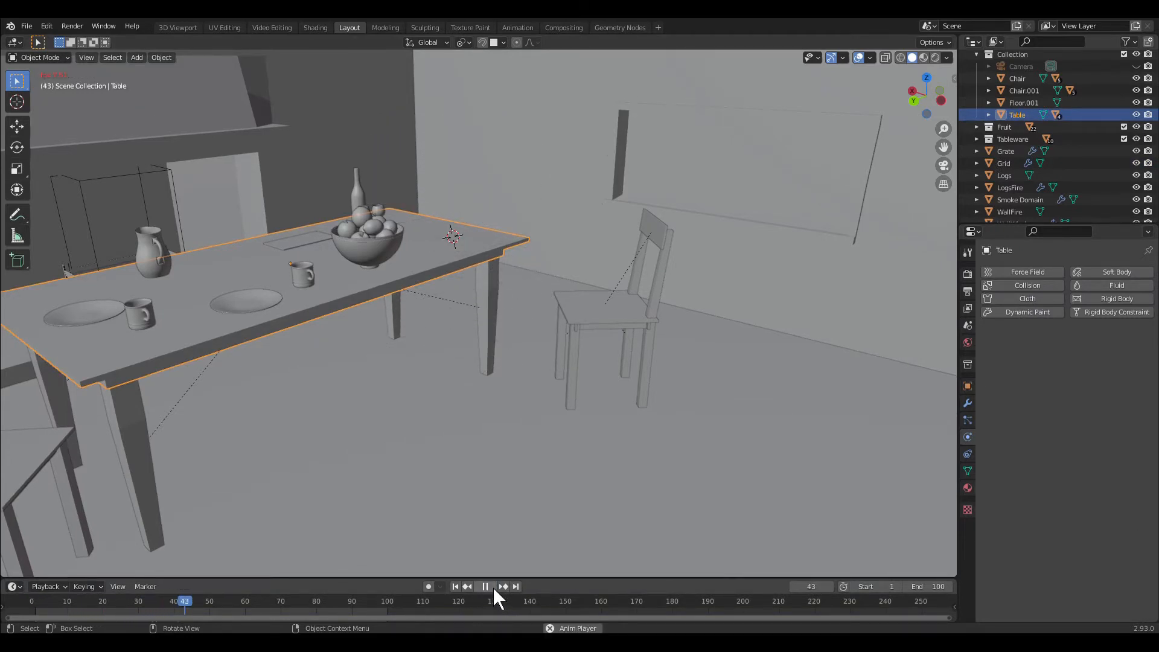
left_click(493, 586)
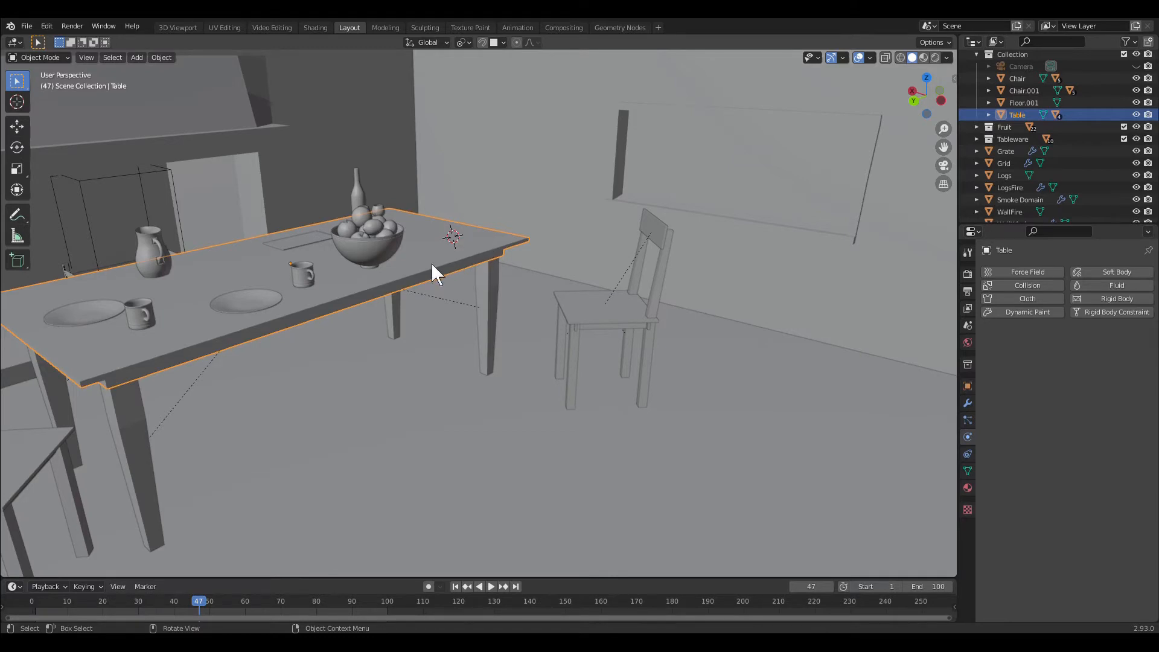
- Add Collision physics to the table and replay the cloth simulation from frame 1, returning to frame 1 after stopping it
left_click(1001, 286)
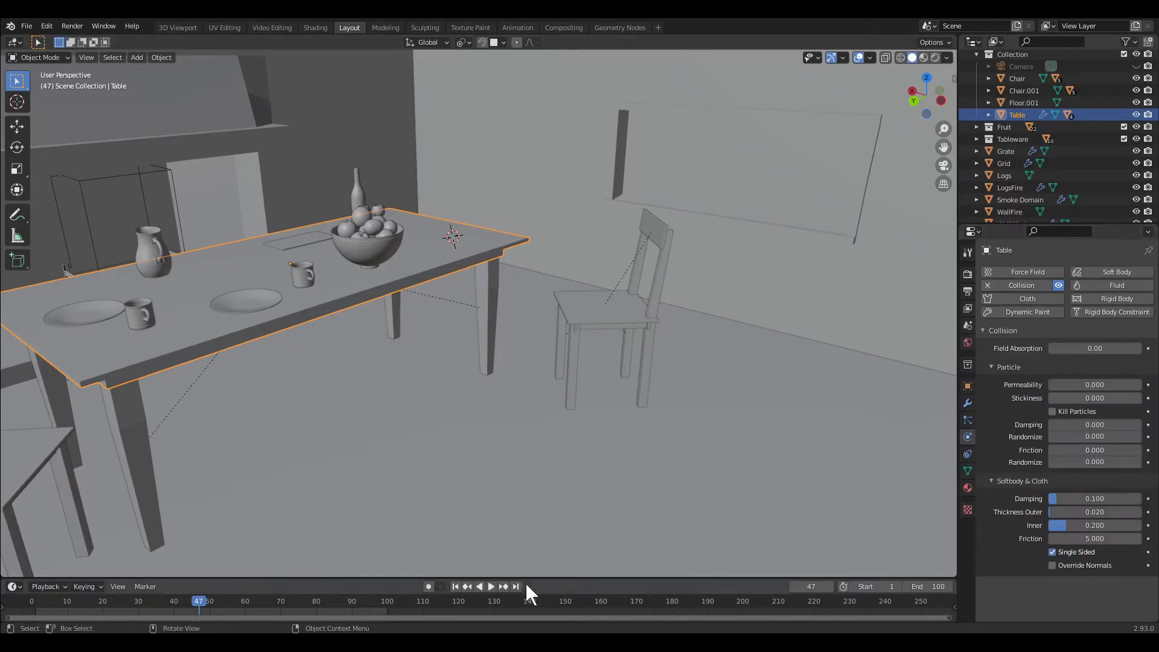
left_click(457, 587)
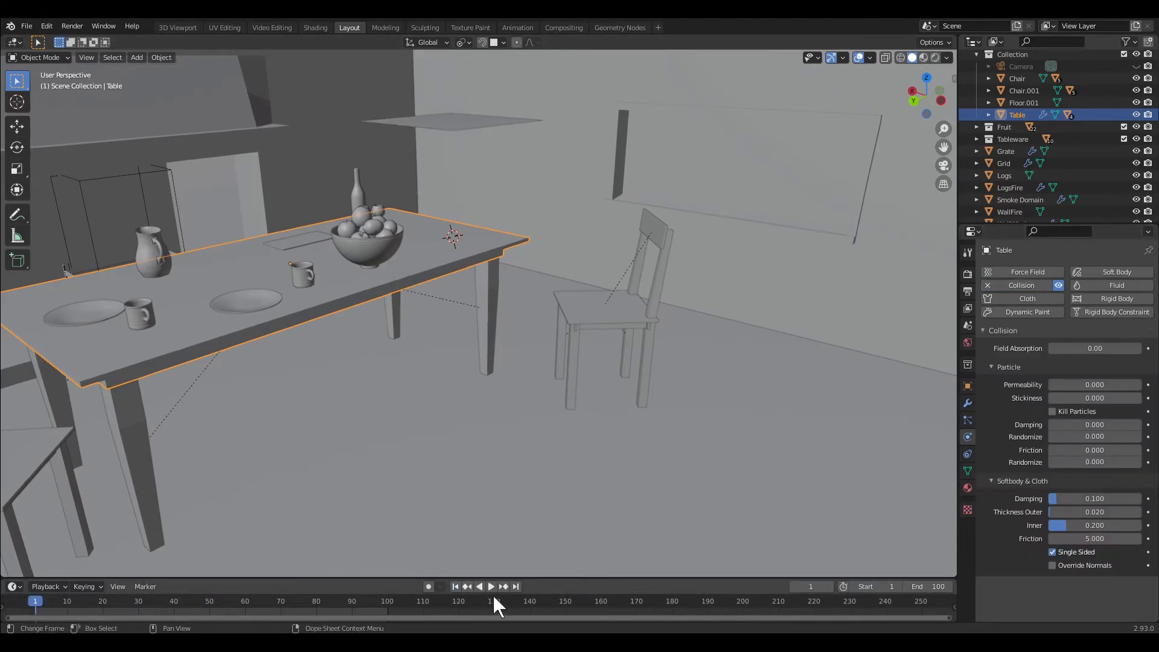
left_click(494, 591)
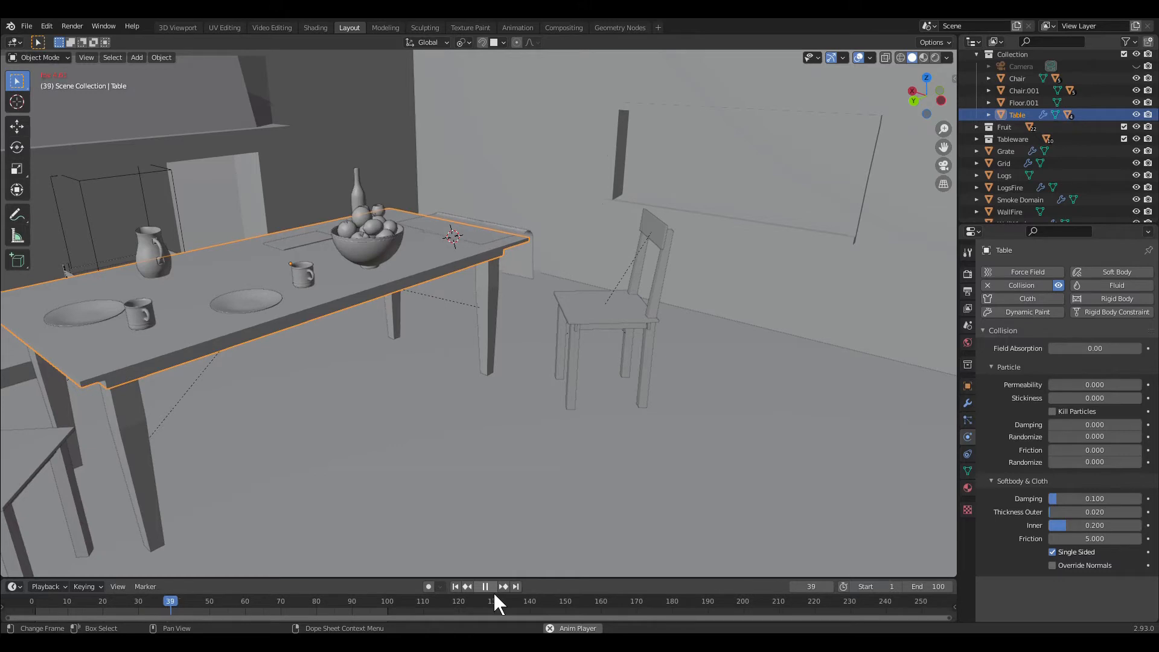
key("space")
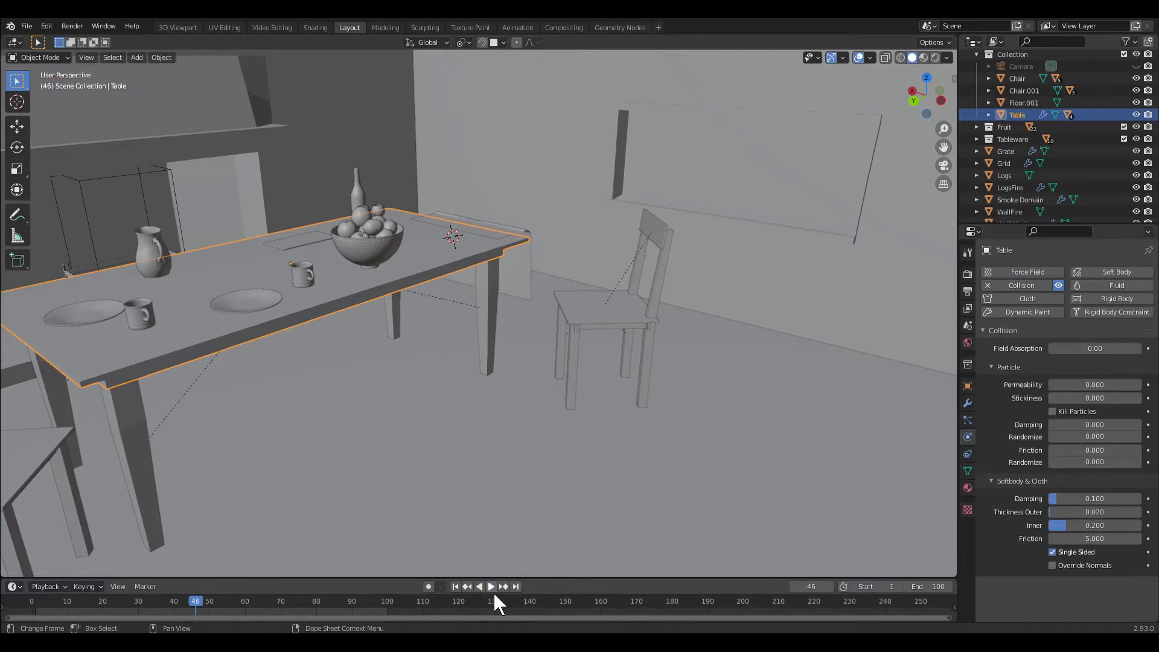
left_click(455, 587)
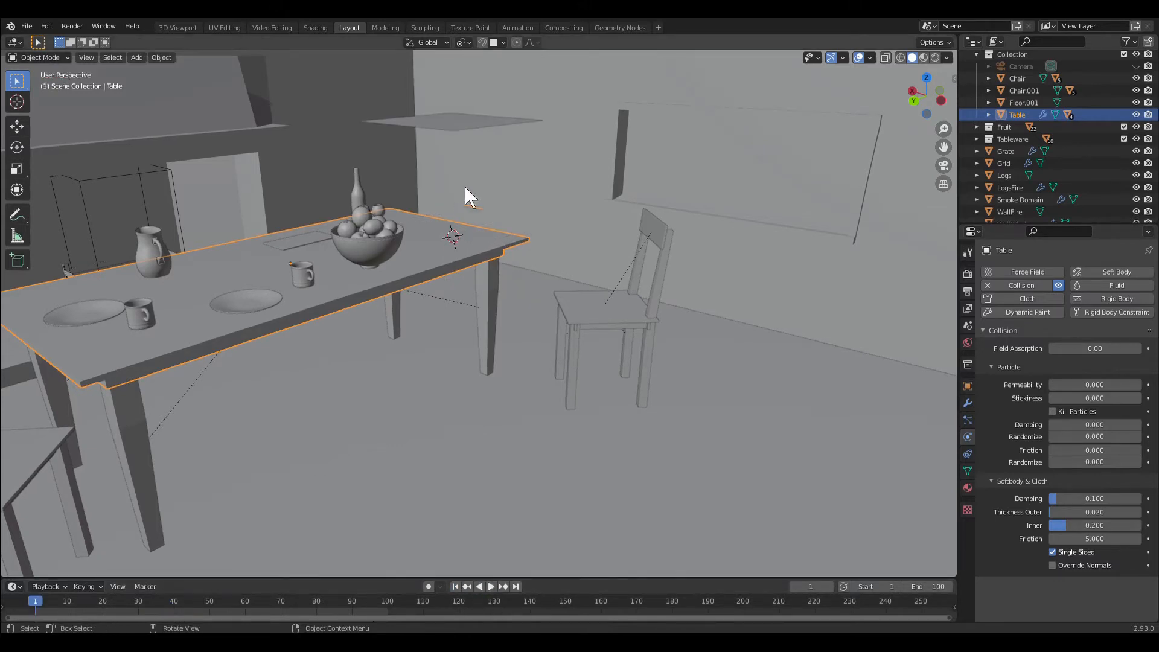
- Rotate the grid about -27.6° around the global Y axis, and play the cloth simulation before returning to frame 1
left_click(466, 123)
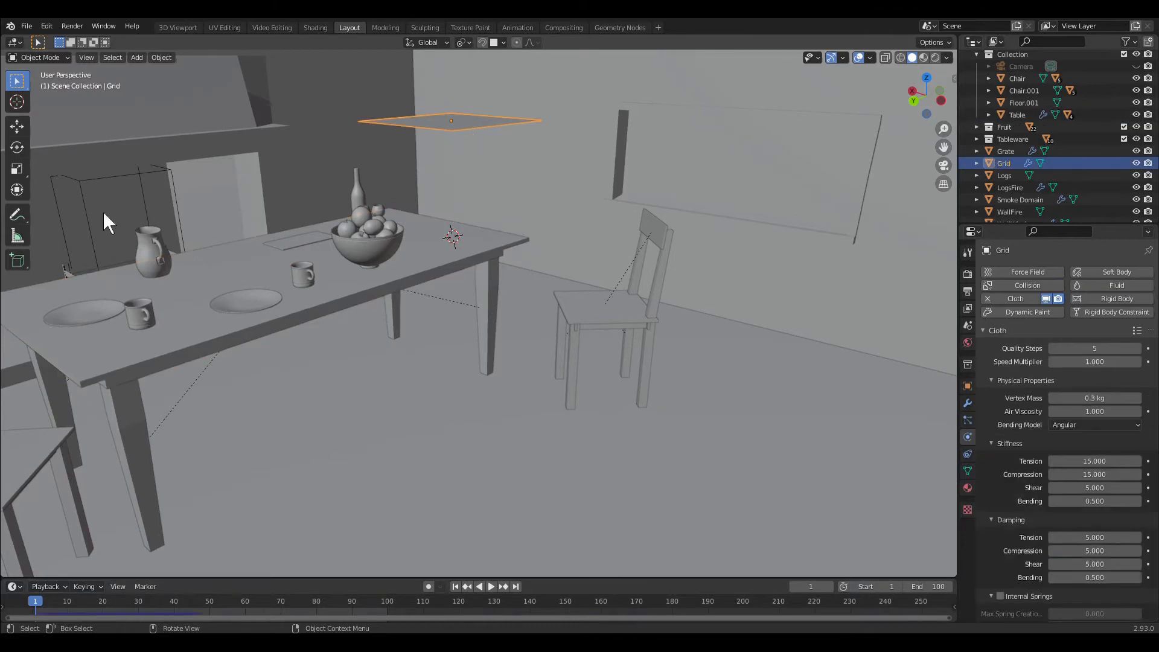
left_click(18, 146)
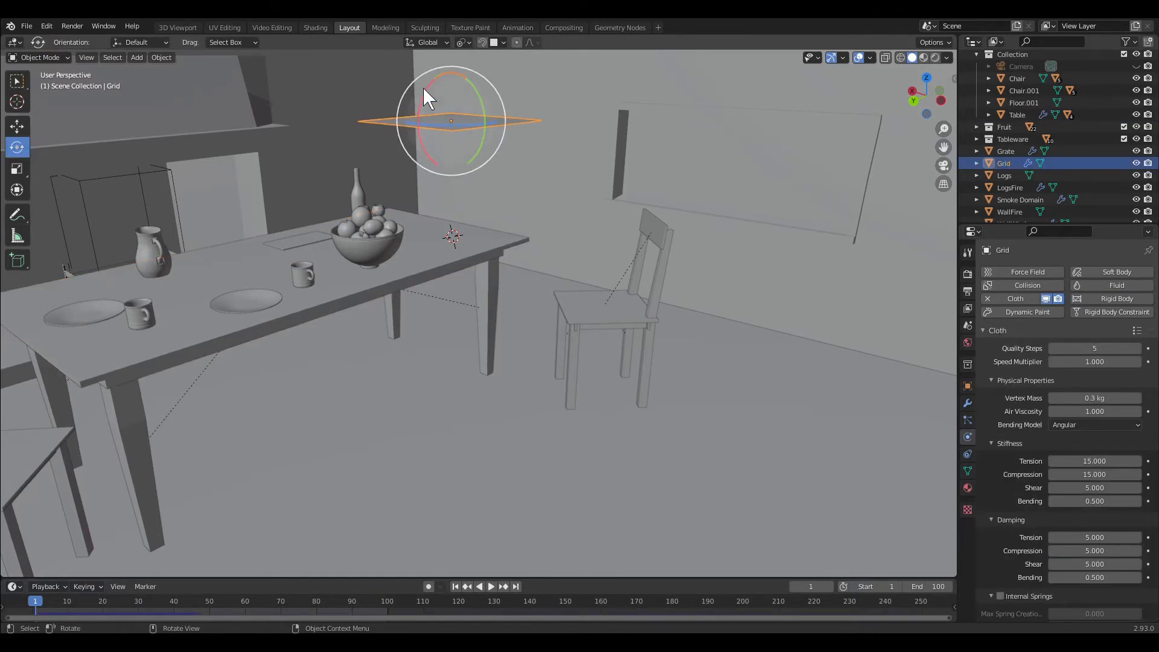
left_click_drag(426, 95, 470, 116)
left_click(17, 81)
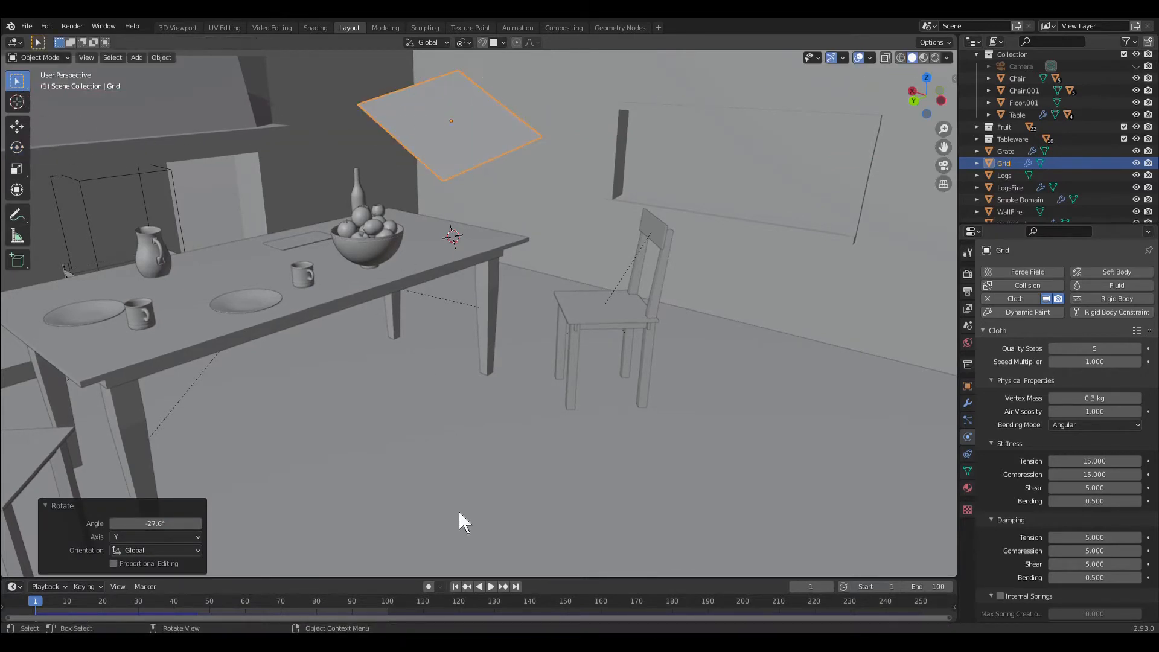
left_click(495, 588)
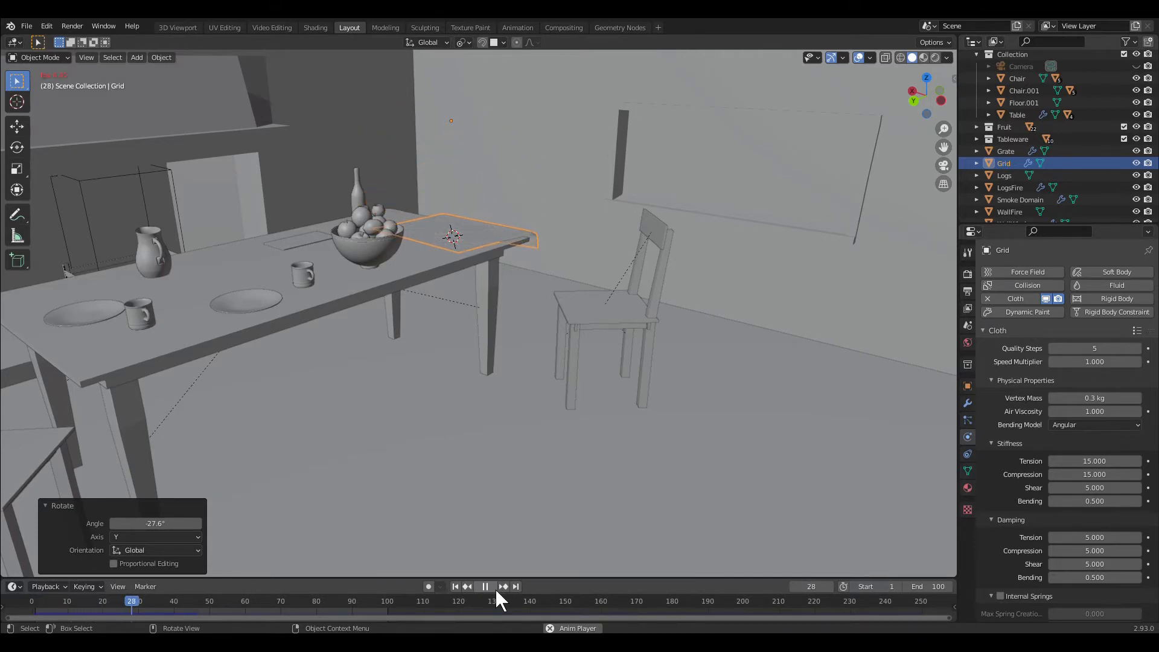
left_click(495, 589)
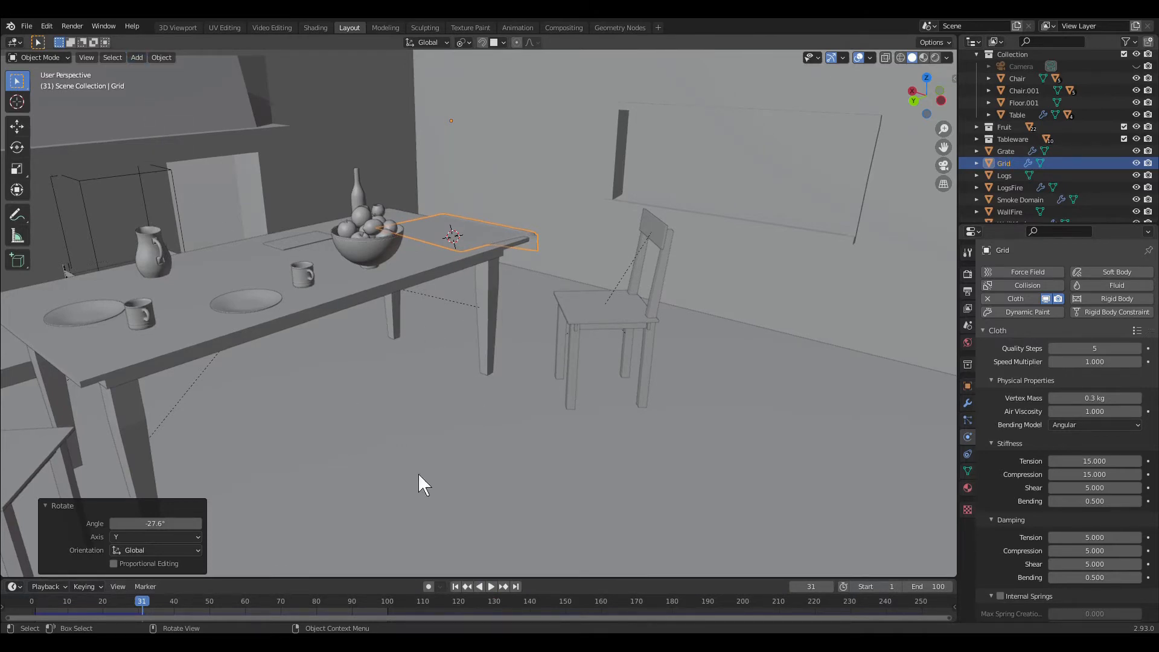
left_click(455, 587)
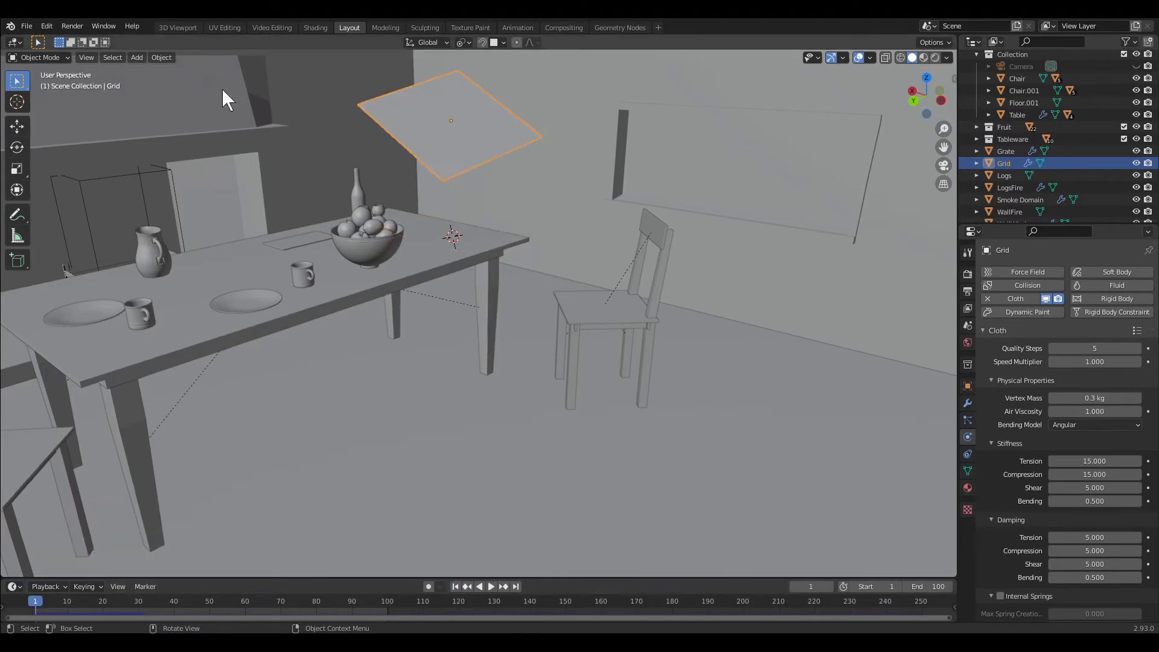
- Add a cube mesh at the 3D cursor above the tabletop with a size of 10 cm
left_click(155, 59)
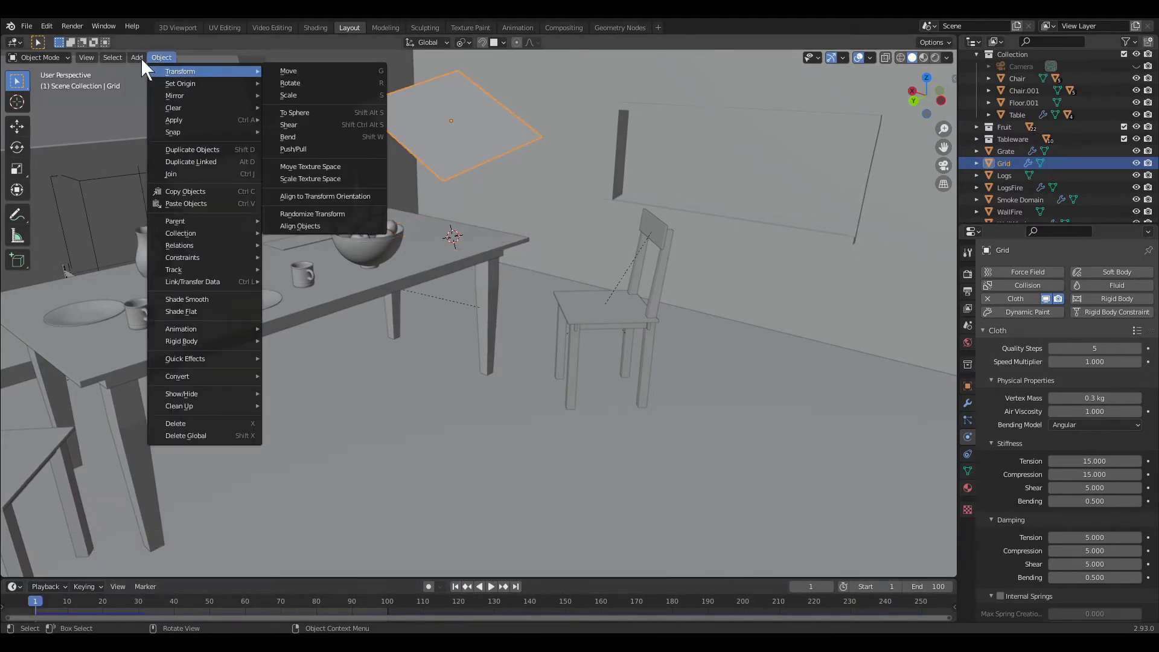
left_click(140, 58)
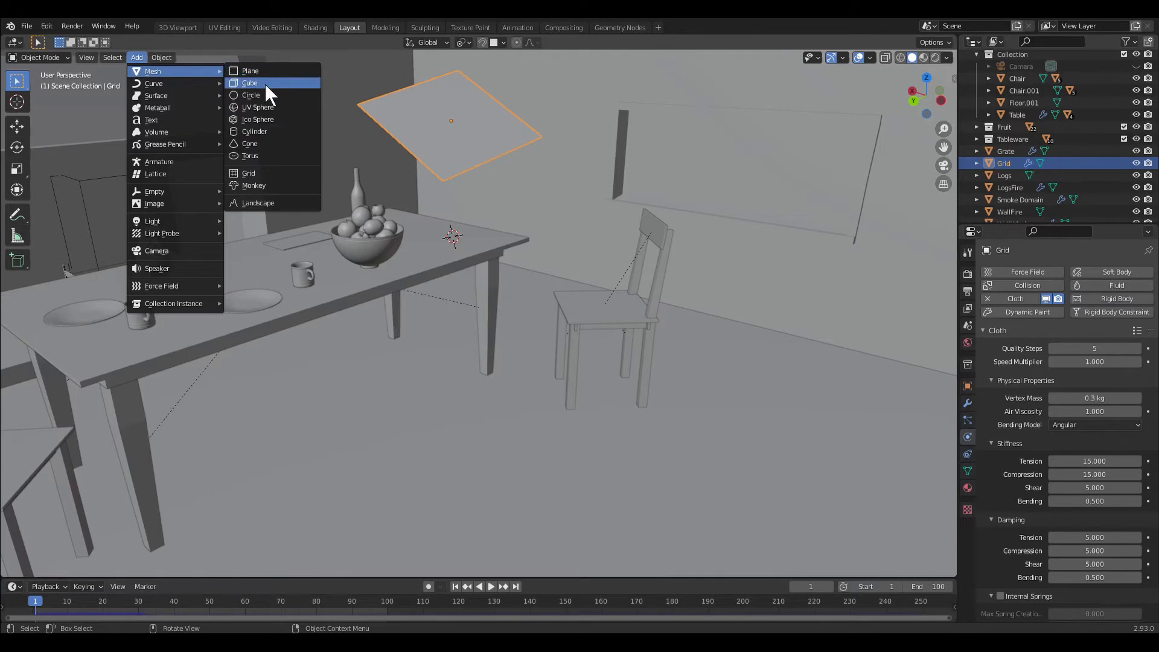
left_click(264, 84)
left_click(190, 461)
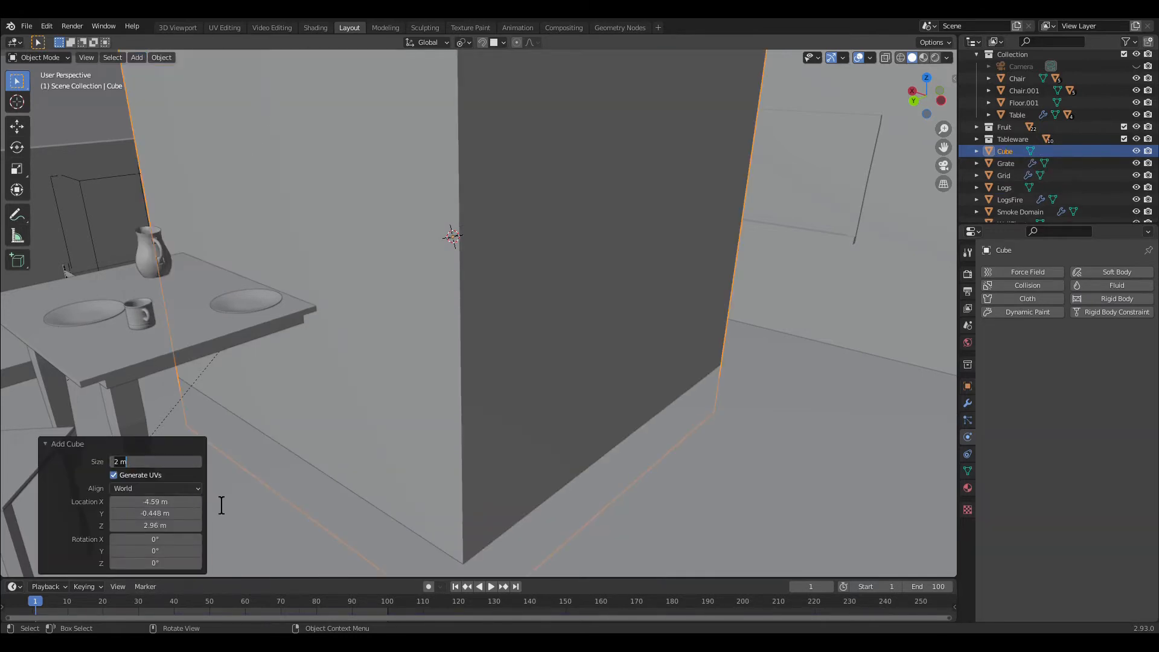
type("10cm")
key("Return")
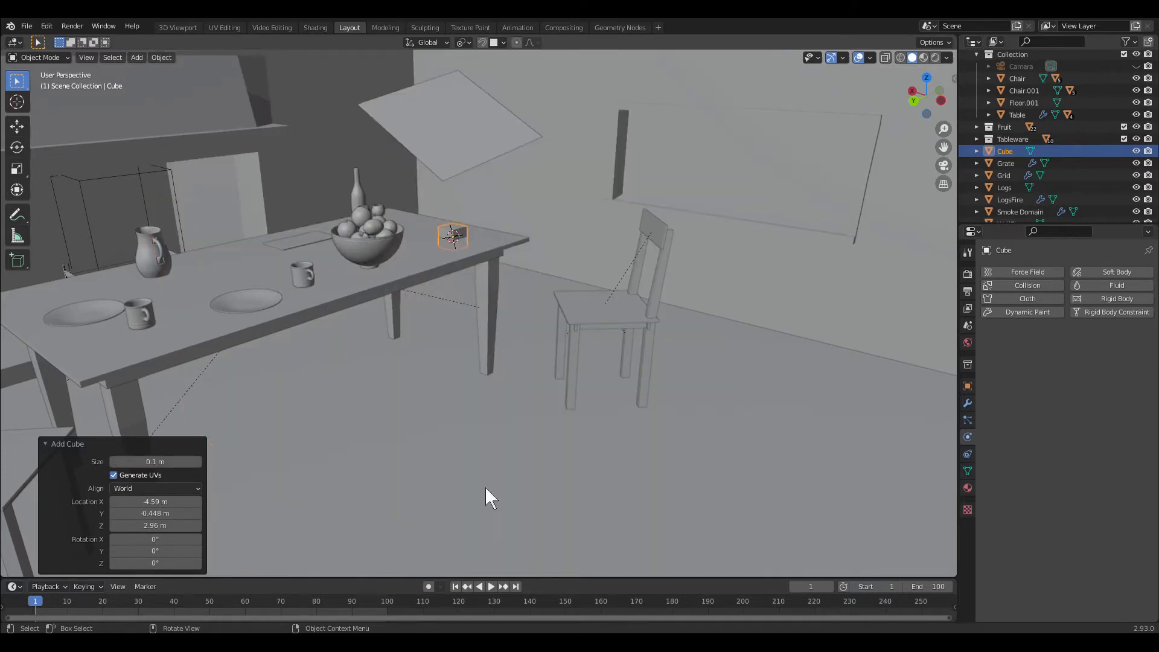
- Play the cloth simulation briefly, add Collision physics to the small cube, and return to frame 1
left_click(494, 585)
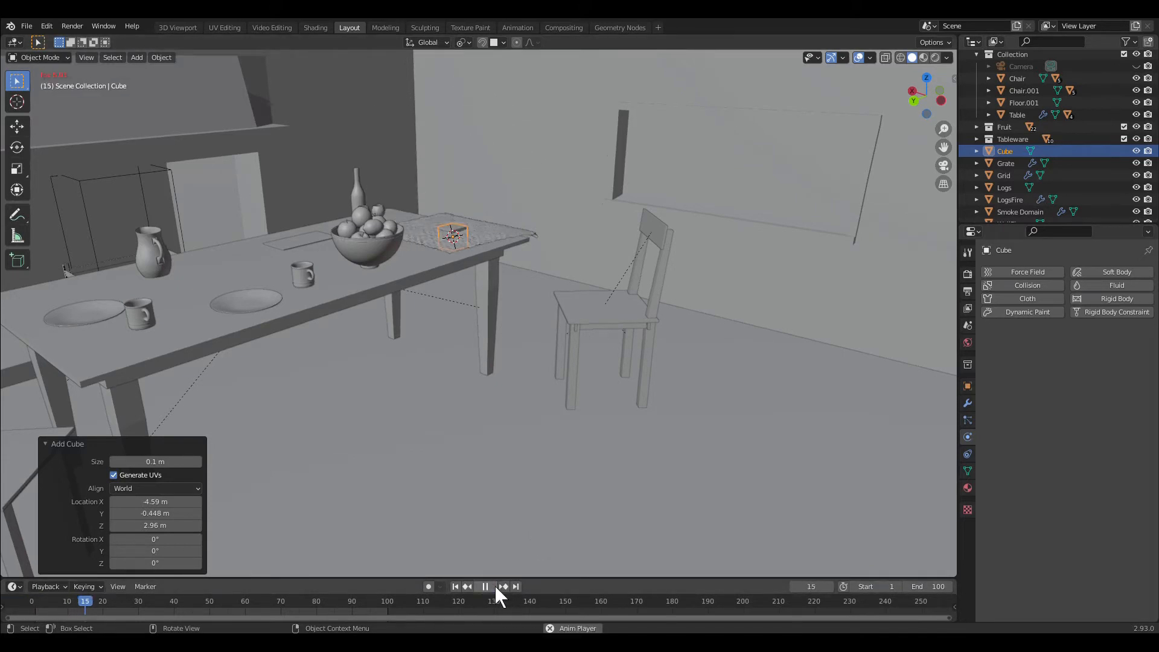
left_click(495, 585)
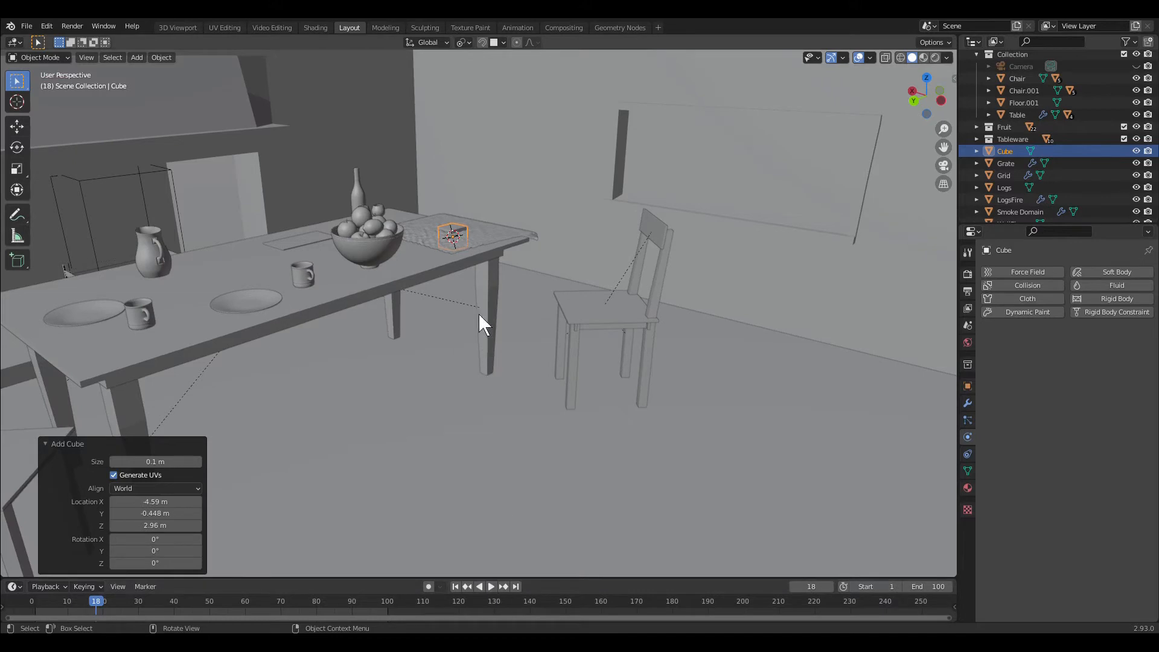
left_click(1026, 285)
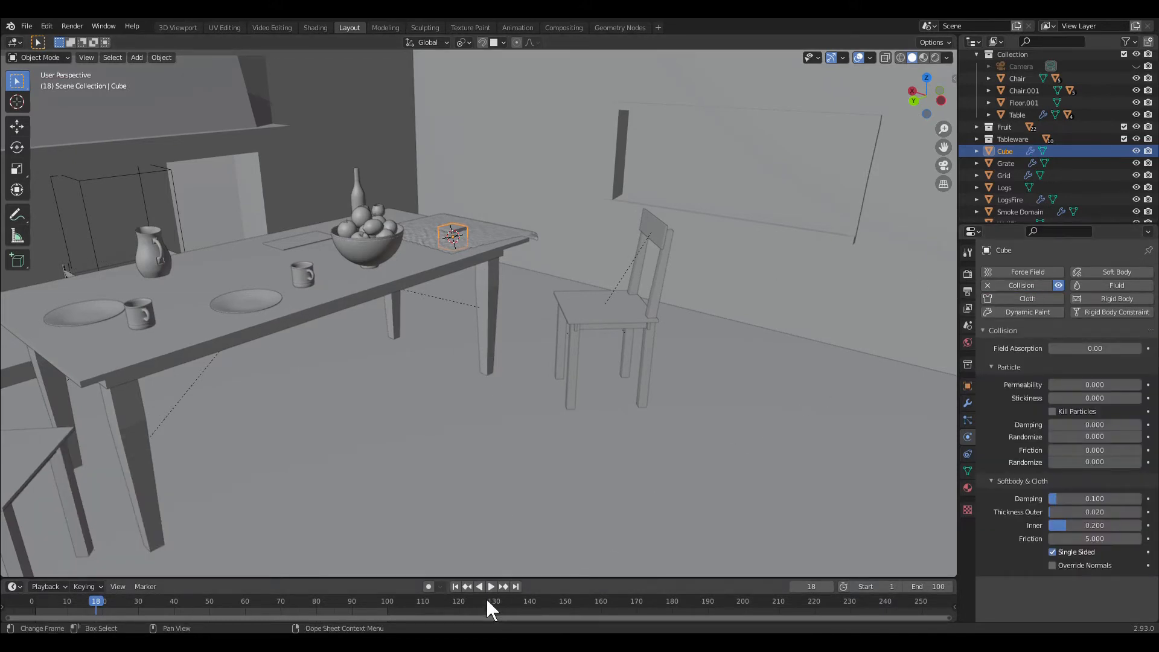
left_click(457, 587)
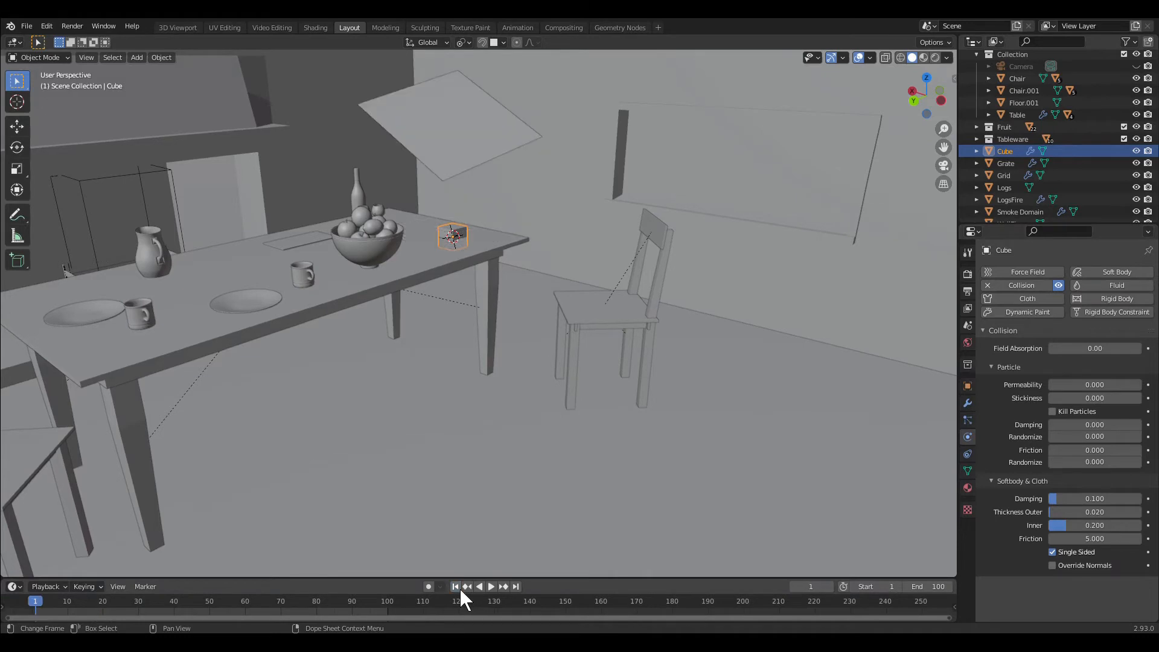
- Play the cloth simulation to watch the grid fall over the small cube and table, stopping at frame 54
left_click(492, 586)
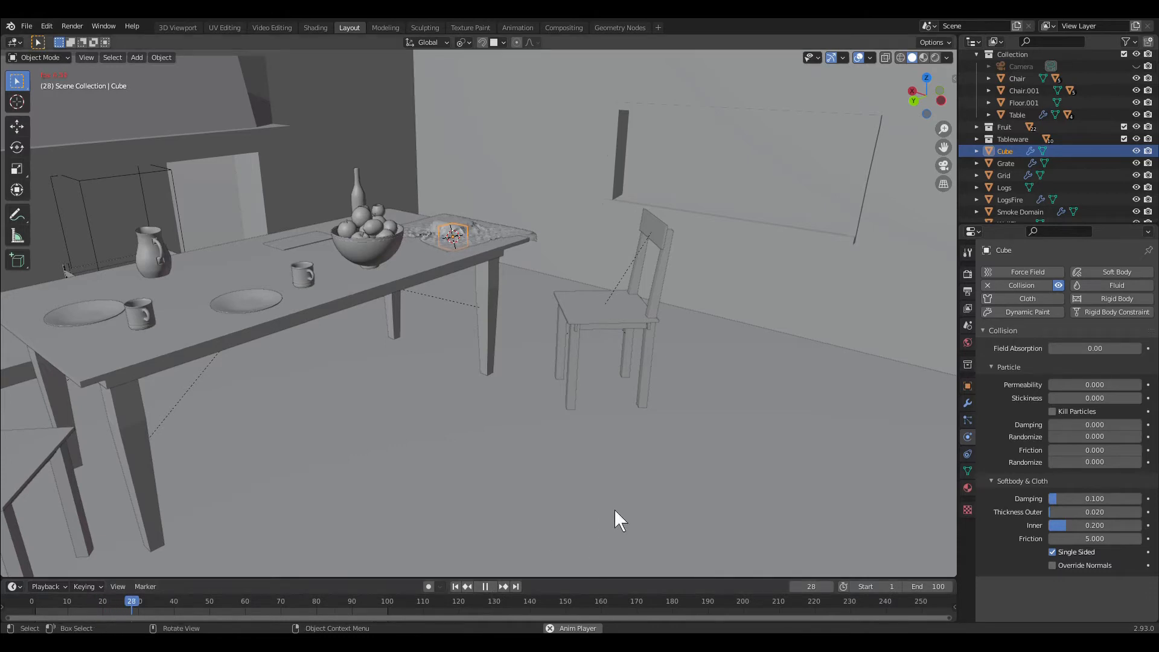
middle_click_drag(593, 509, 581, 507)
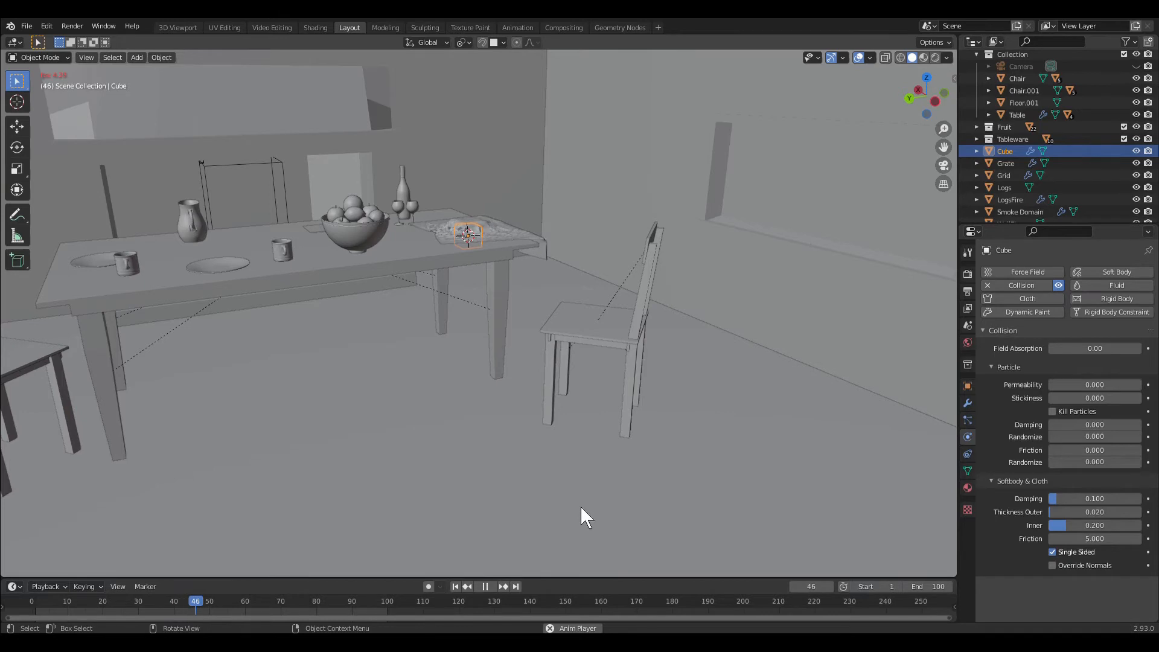
left_click(485, 586)
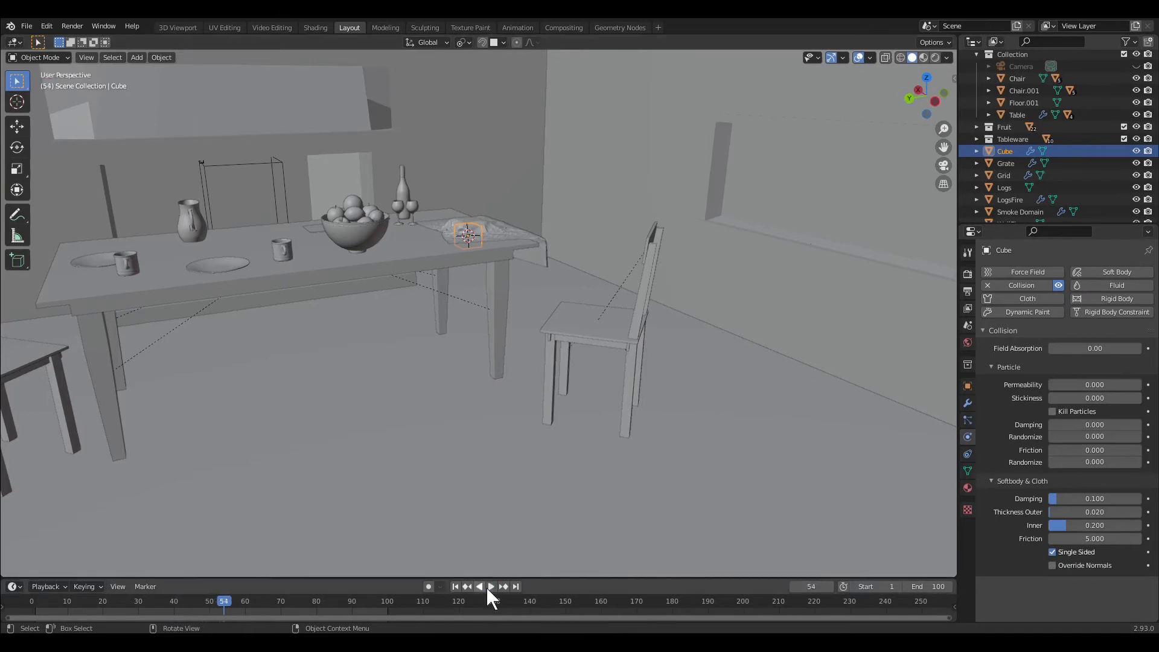
- Try the Silk cloth preset on the grid, and replace it with the Cotton preset
left_click(1004, 175)
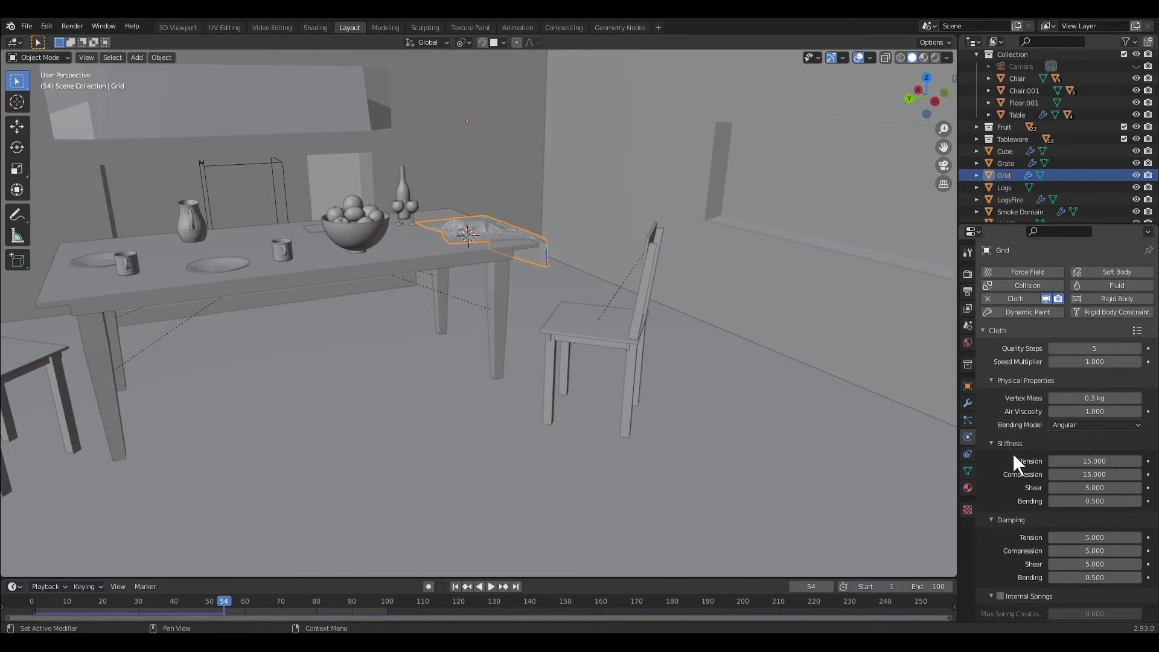
left_click(1136, 331)
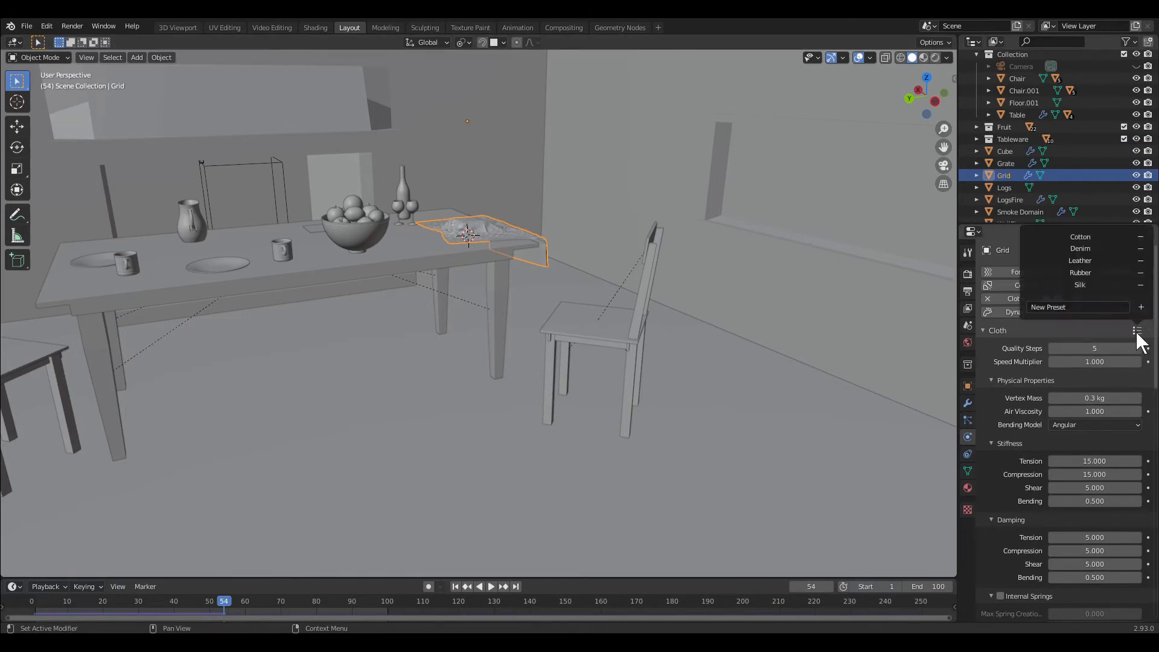
left_click(1113, 285)
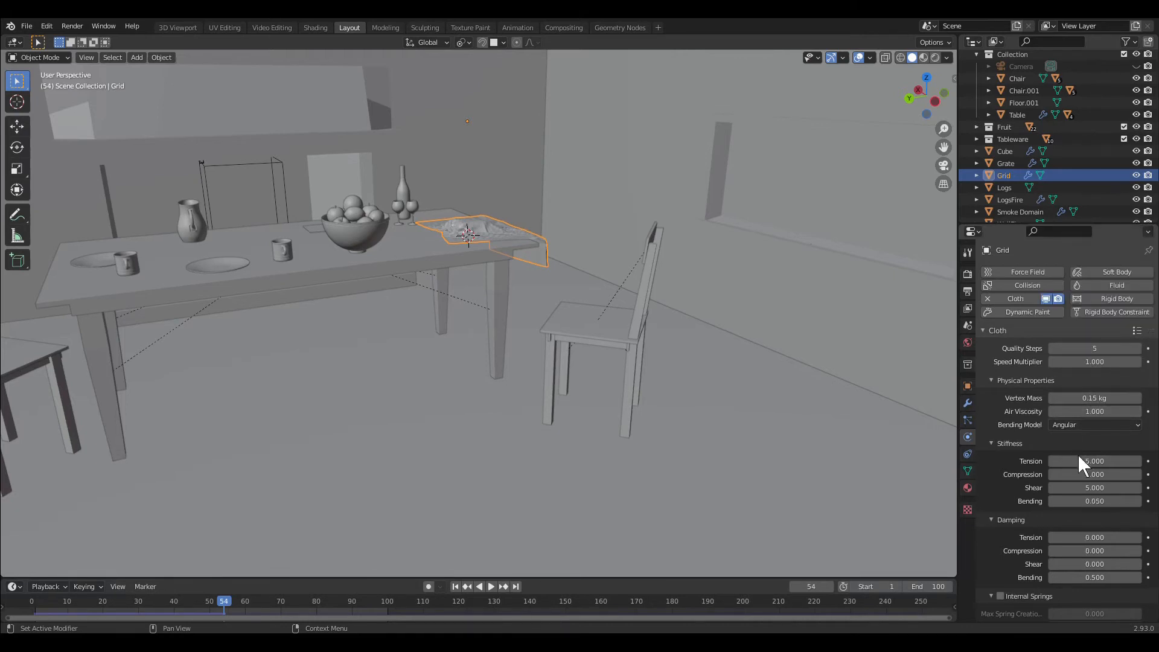
scroll(1075, 528, "down", 2)
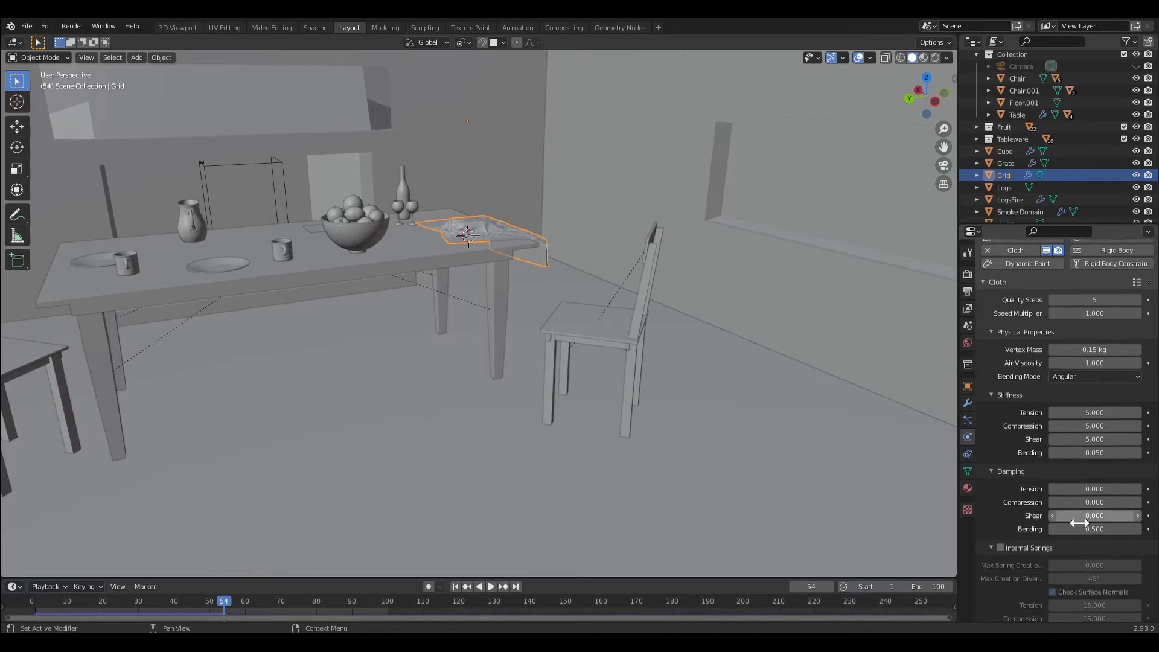
scroll(1079, 523, "up", 2)
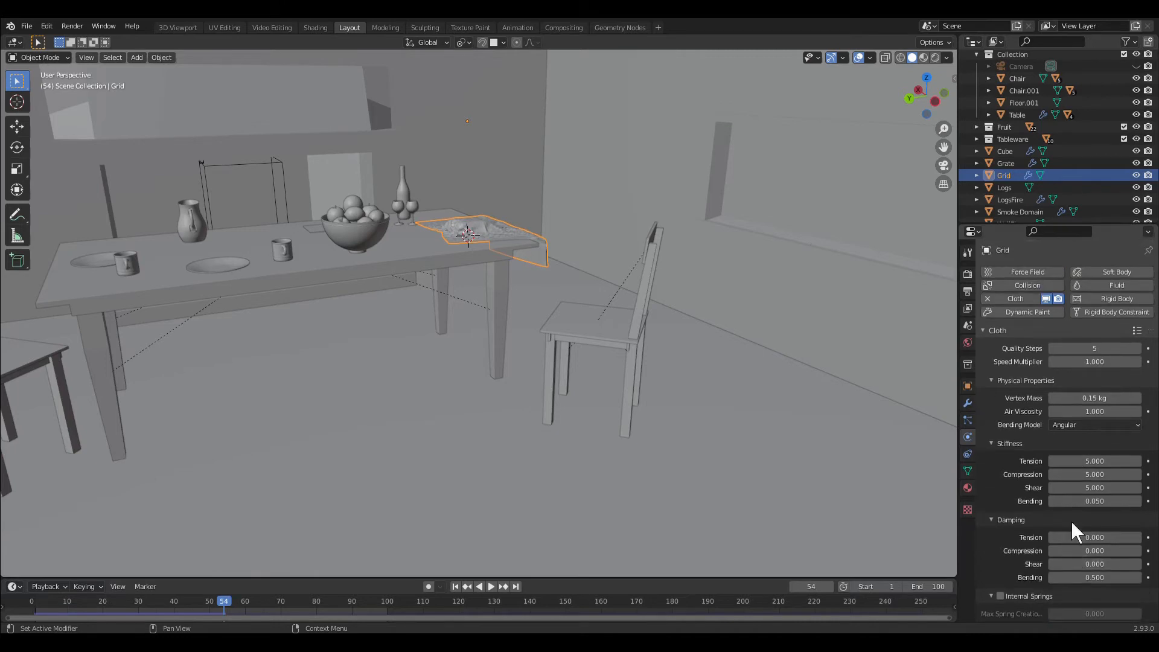
left_click(1136, 331)
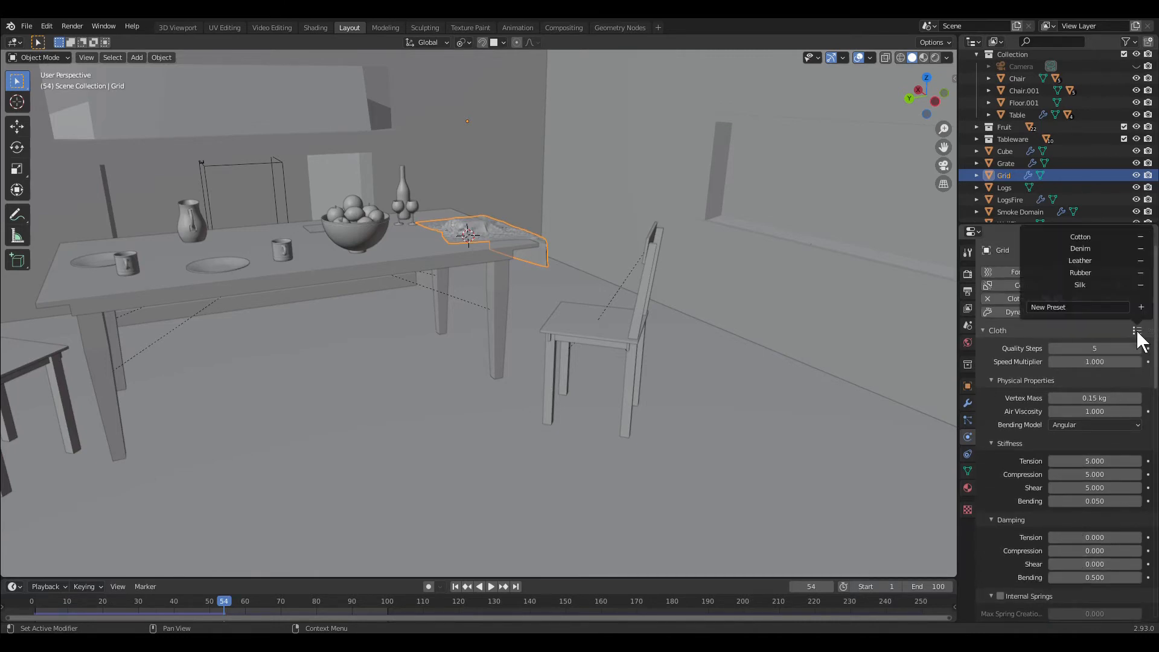
left_click(1090, 237)
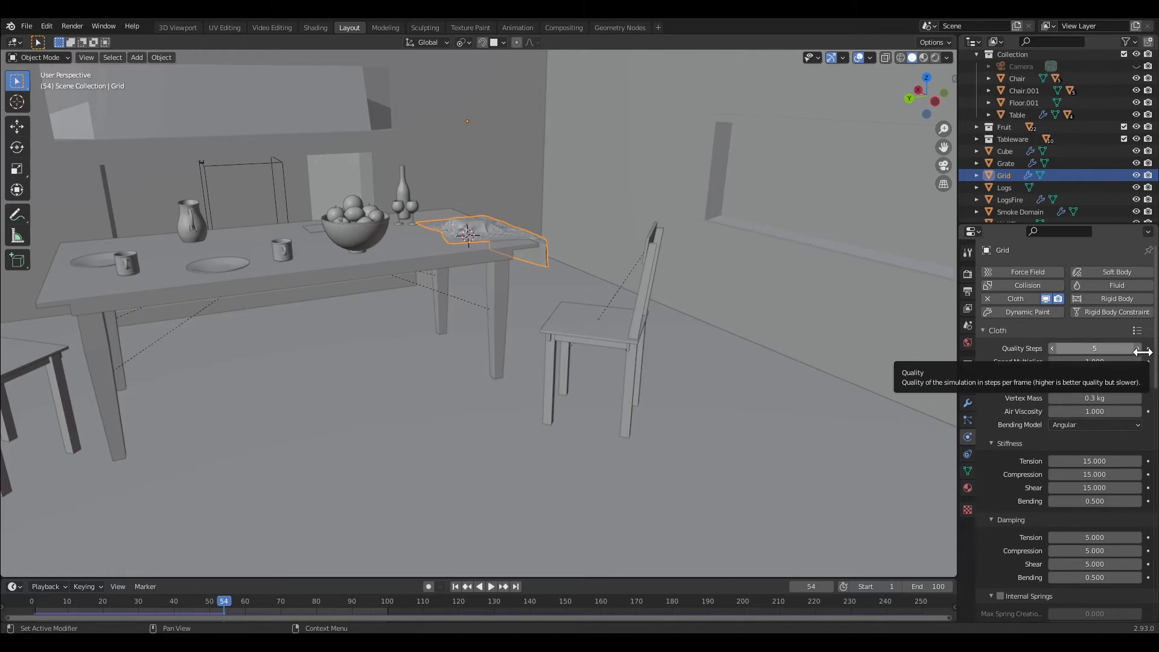
- Set the grid's cloth simulation Quality Steps to 10
left_click(1096, 352)
type("10")
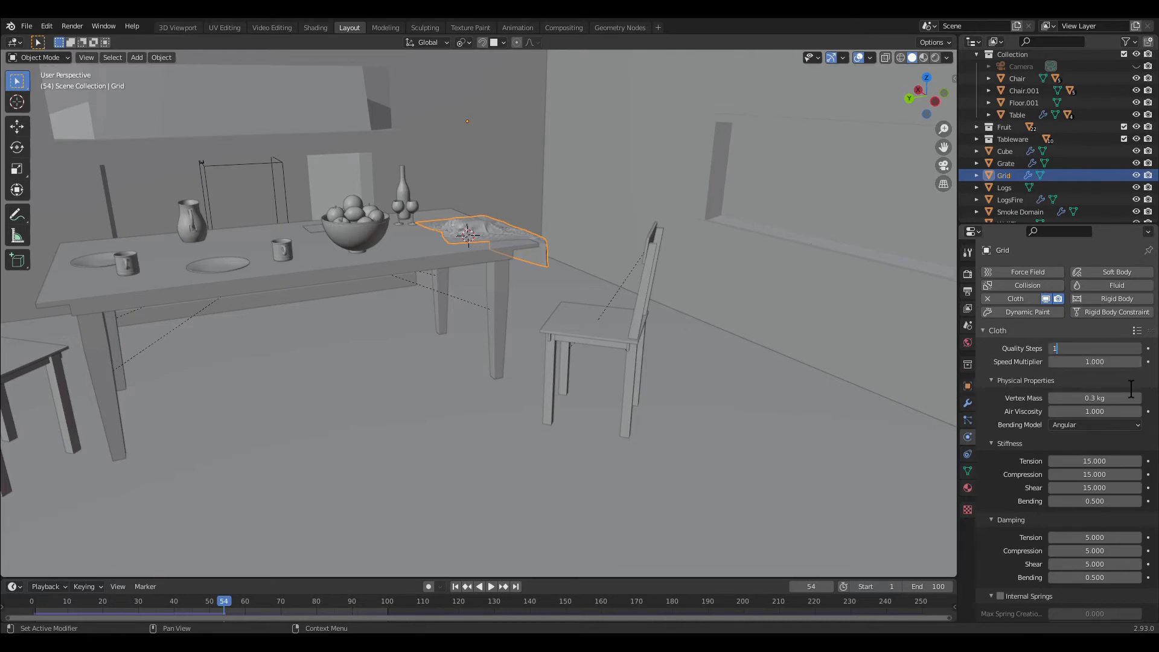
key("Return")
- Enable Self Collisions for the grid's cloth and replay the simulation from frame 1
scroll(1076, 491, "down", 5)
scroll(1039, 519, "down", 8)
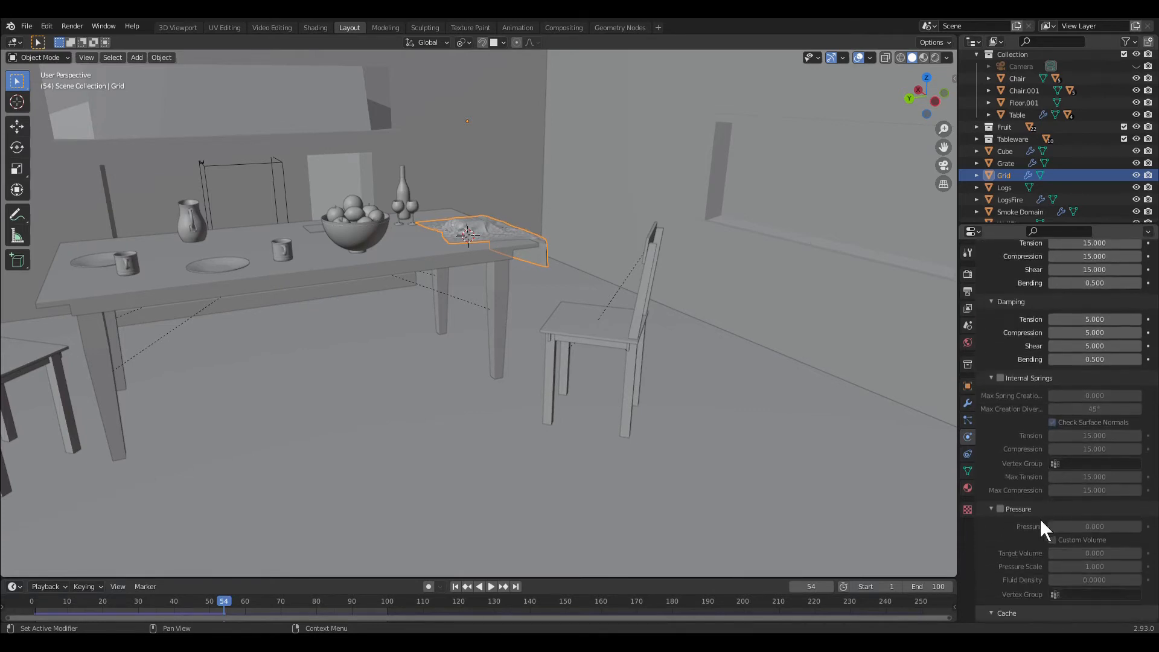
scroll(1009, 553, "down", 7)
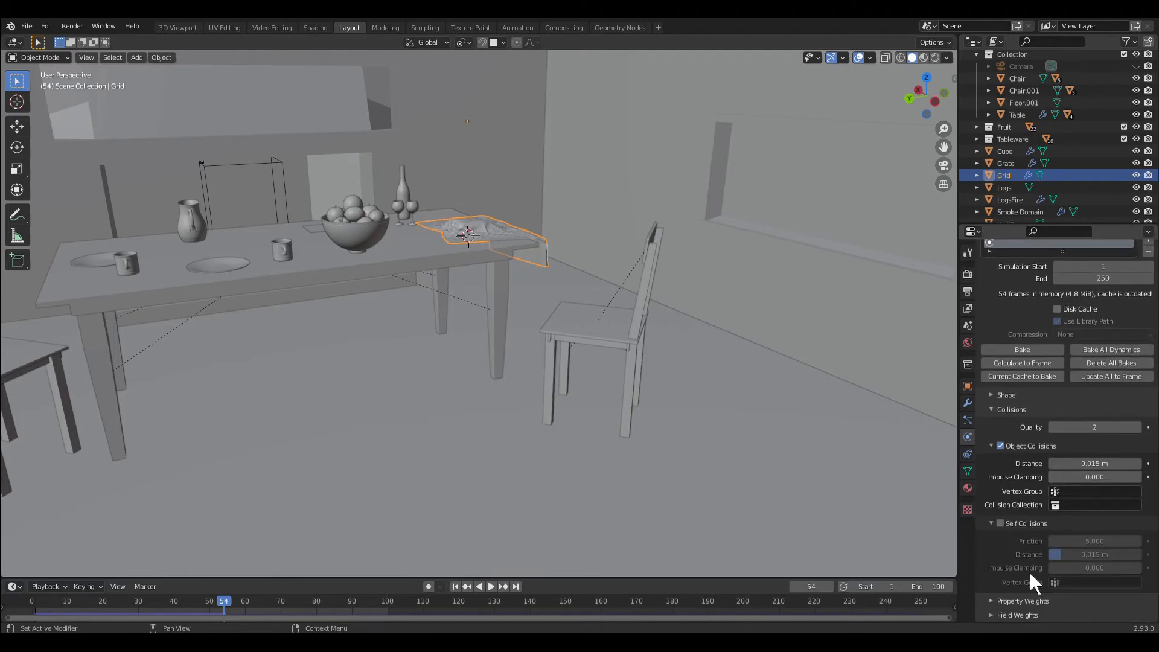
left_click(1000, 523)
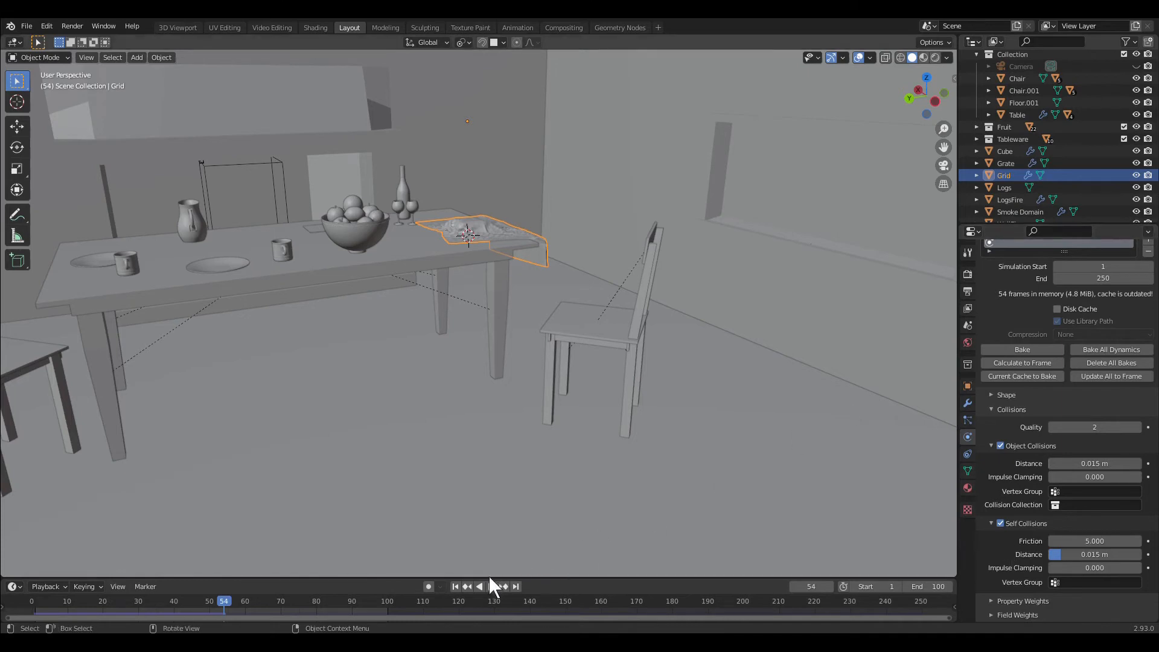
left_click(456, 586)
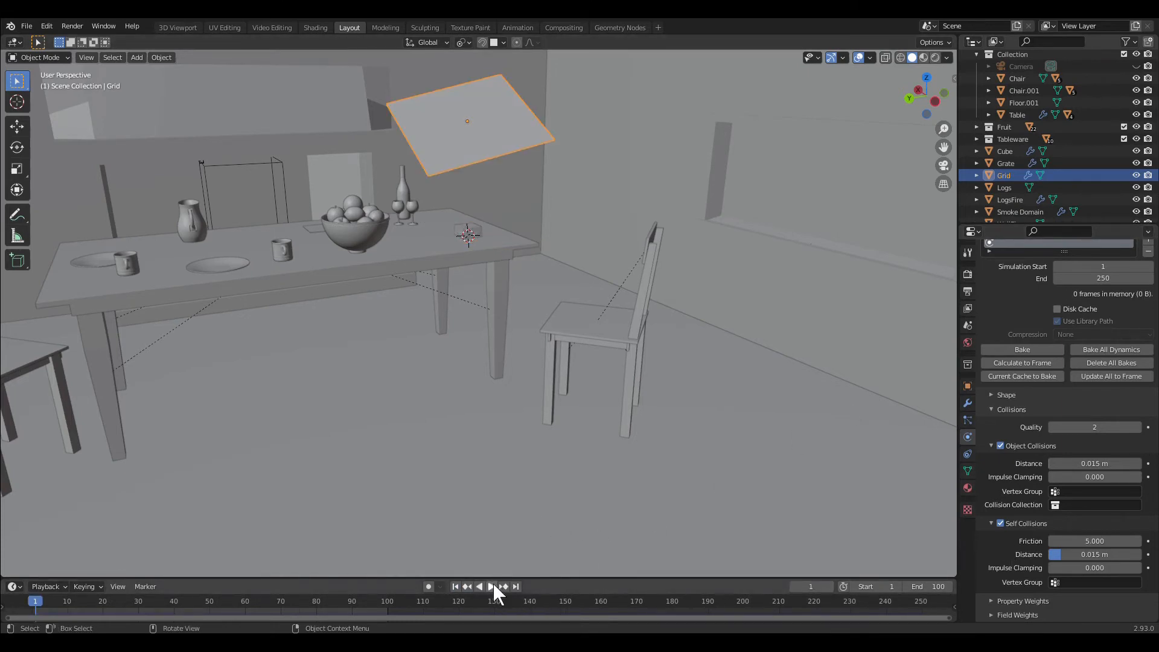
left_click(492, 587)
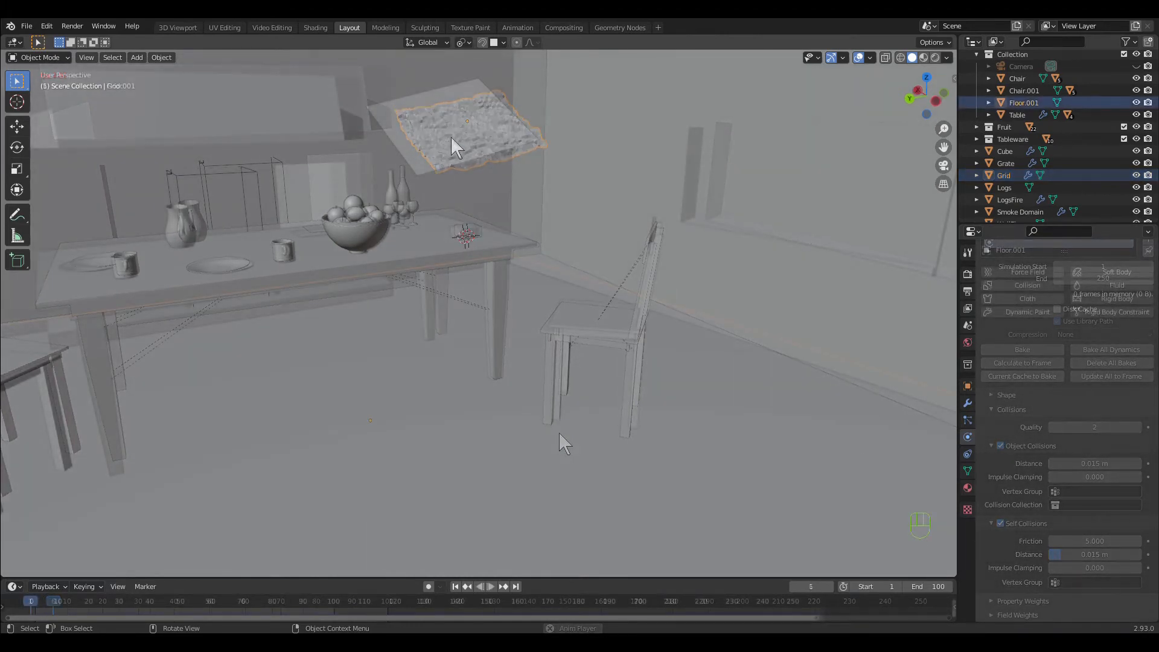
- Set the grid's cloth cache to end at frame 100, and bake and play the simulation
left_click(452, 139)
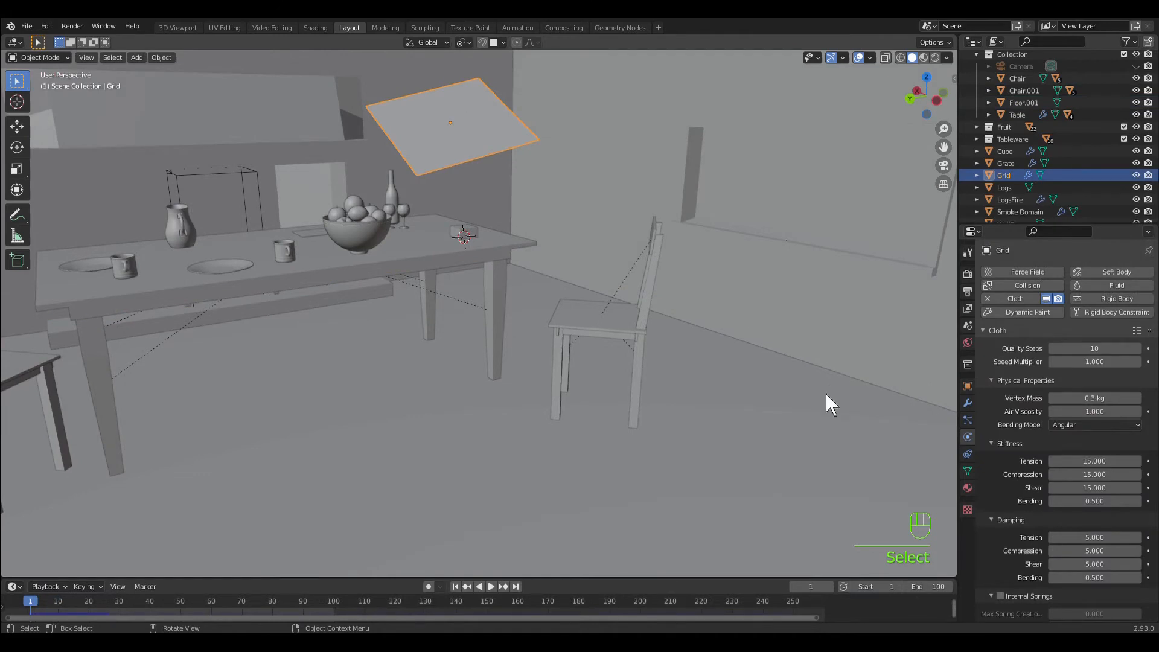
scroll(1047, 463, "down", 10)
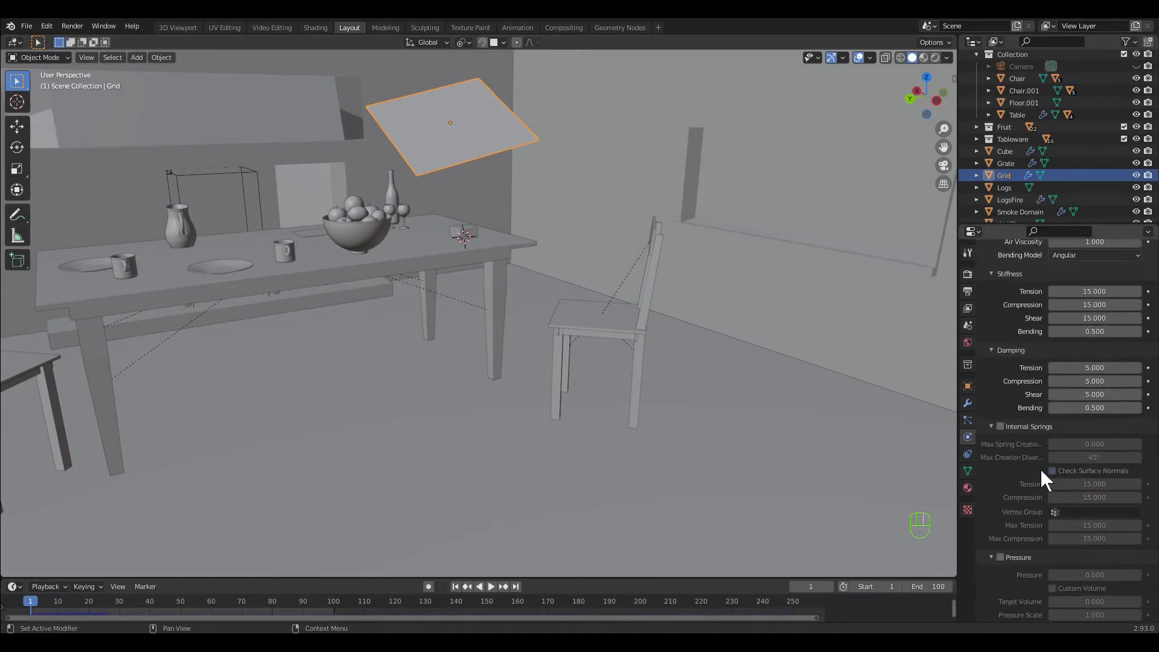
scroll(1026, 483, "down", 7)
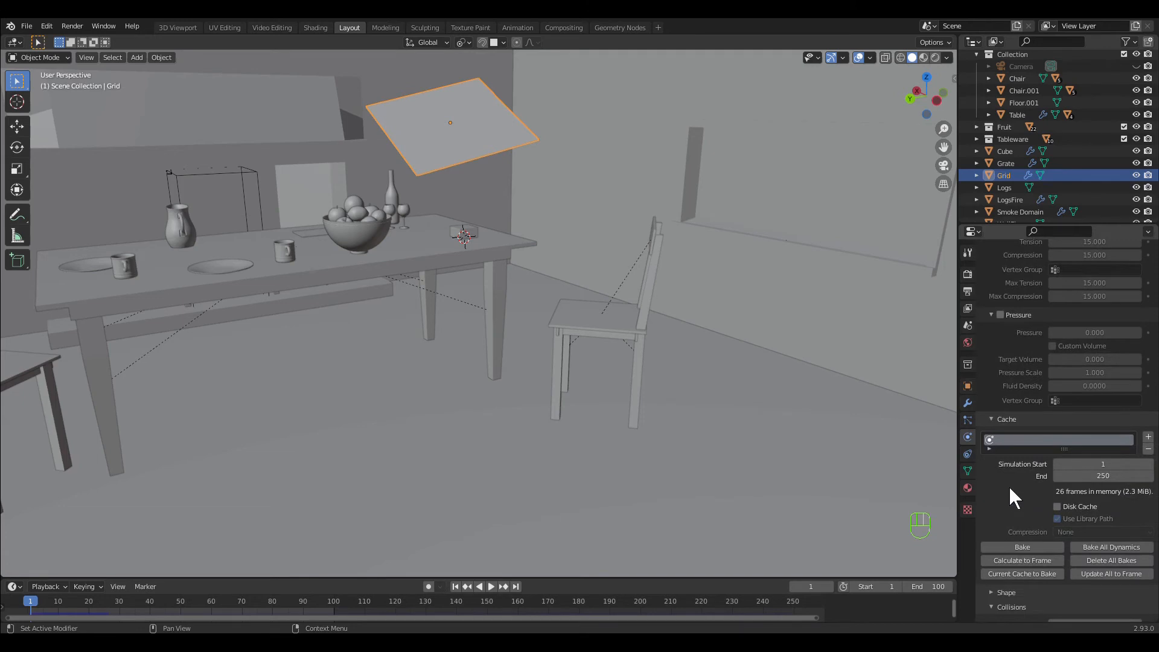
left_click(1095, 476)
type("100")
left_click(1011, 512)
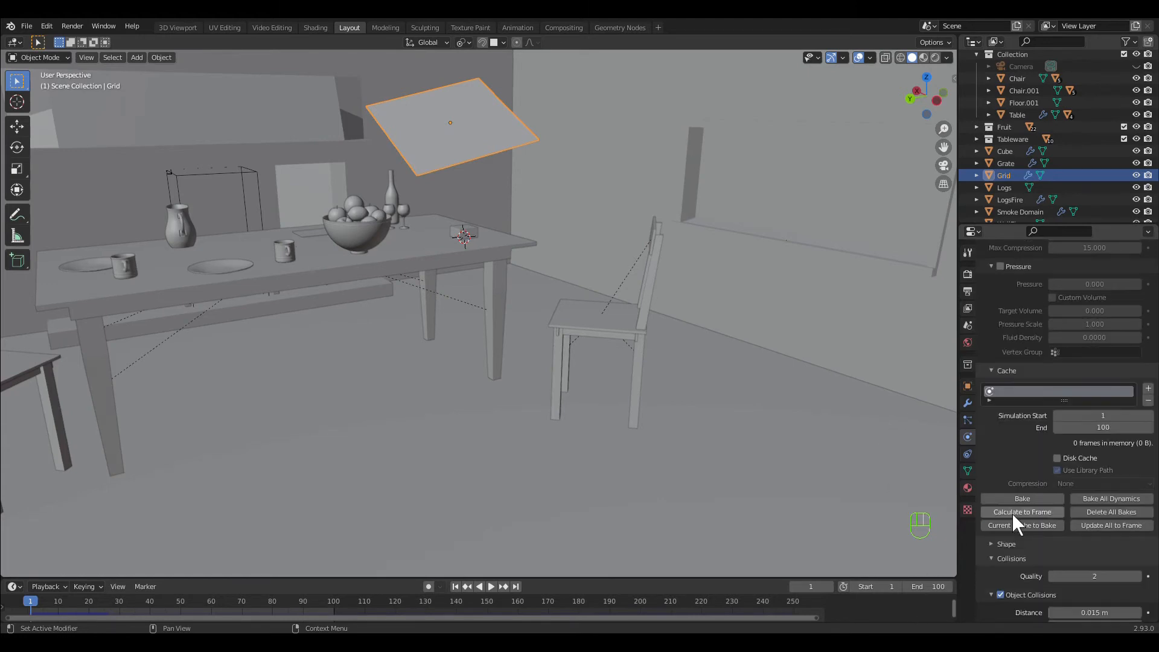
scroll(1011, 513, "down", 2)
left_click(1017, 511)
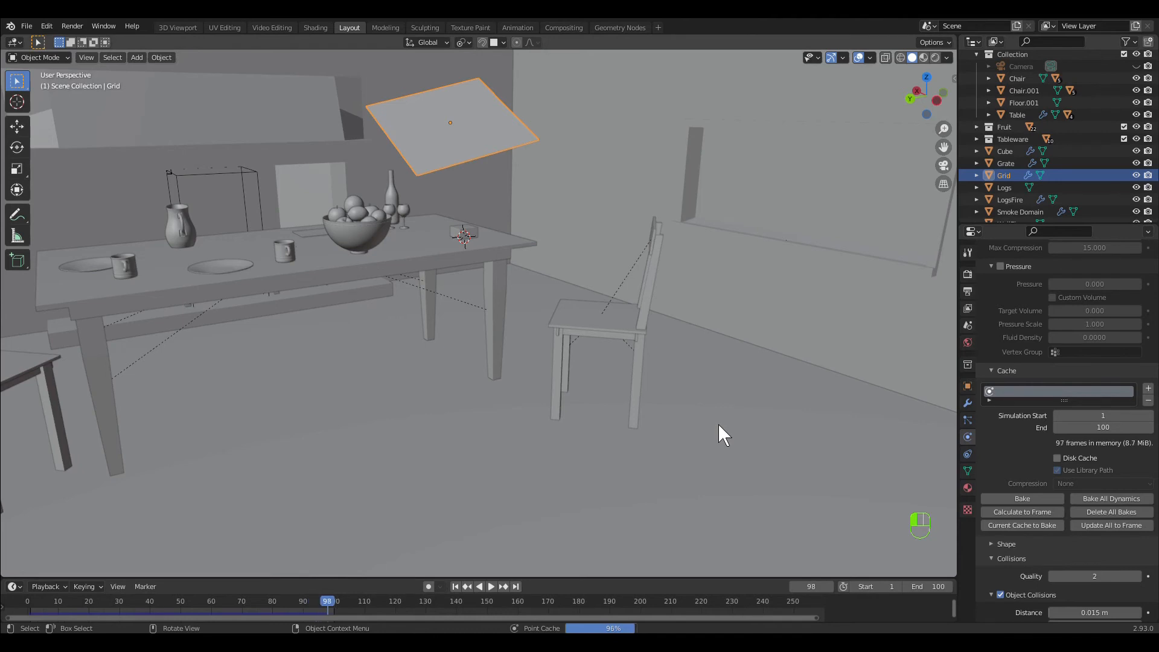
left_click(492, 588)
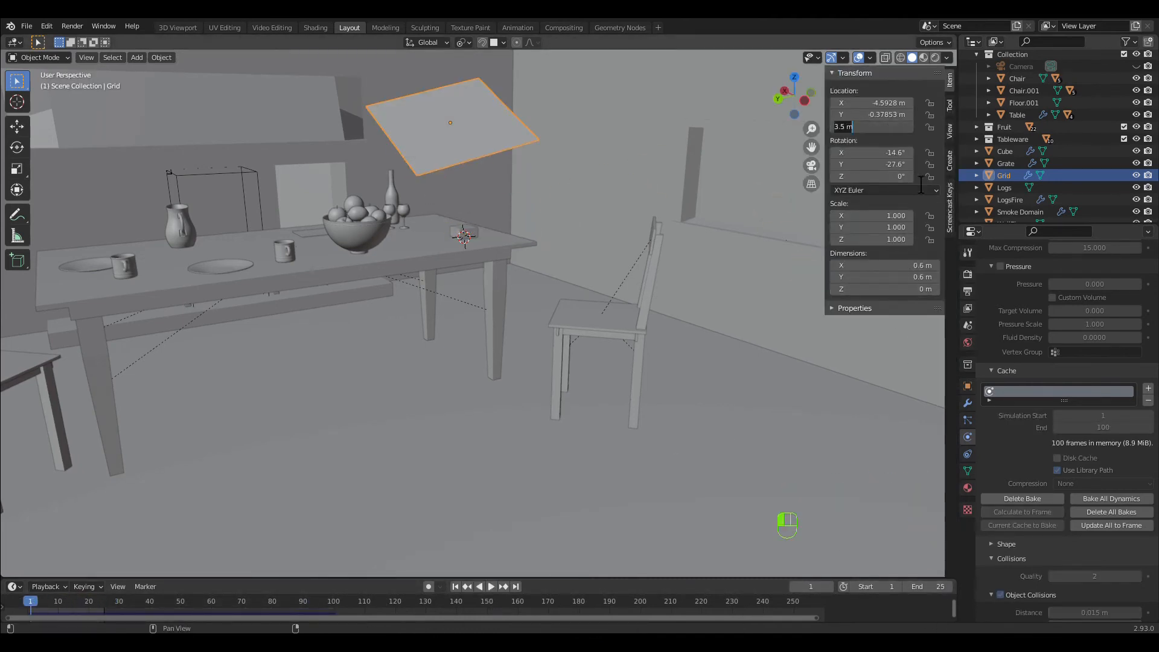
- Lower the grid towards the tabletop by setting its Z location to 3.2 m
key("Return")
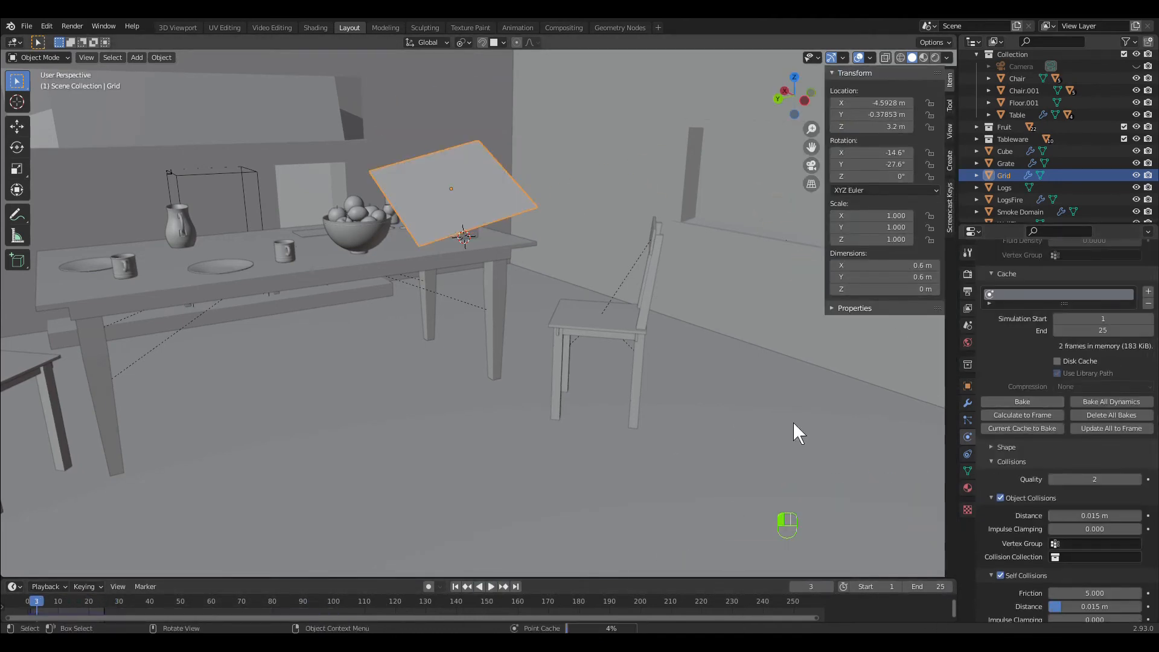
key("ctrl+z")
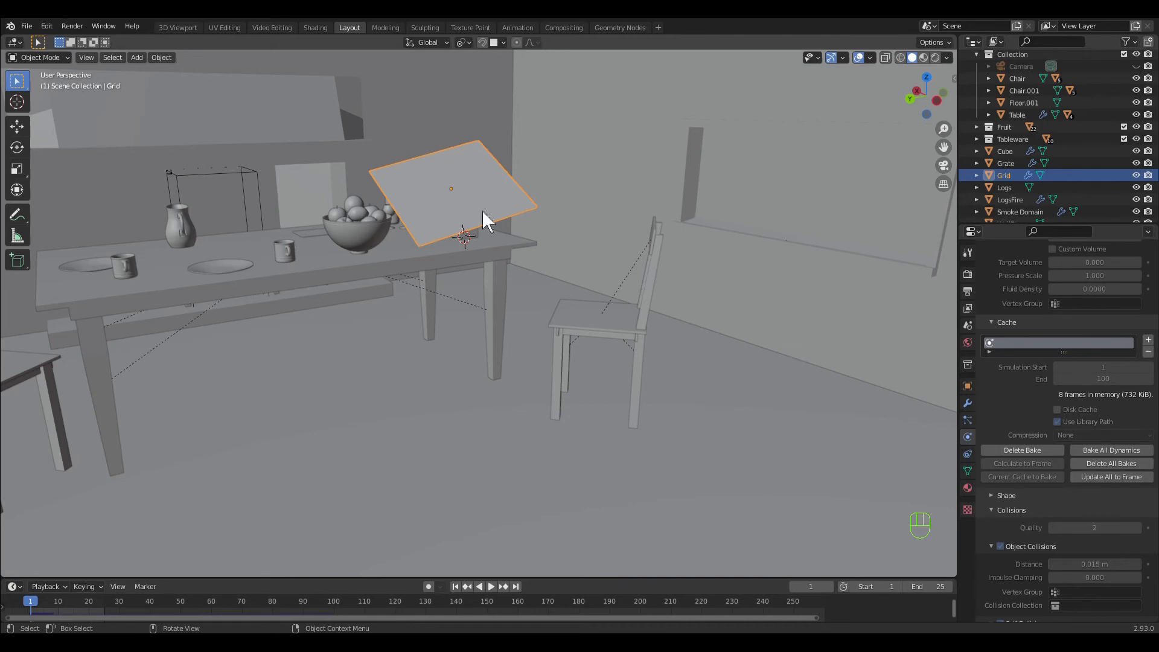
key("n")
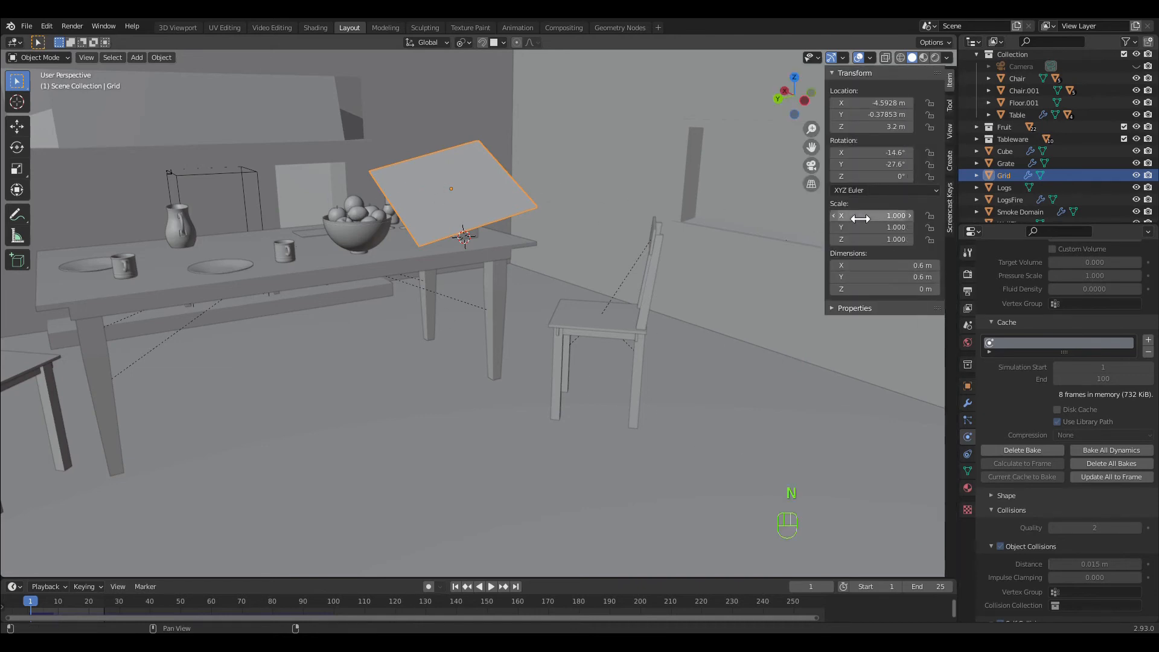
left_click(885, 132)
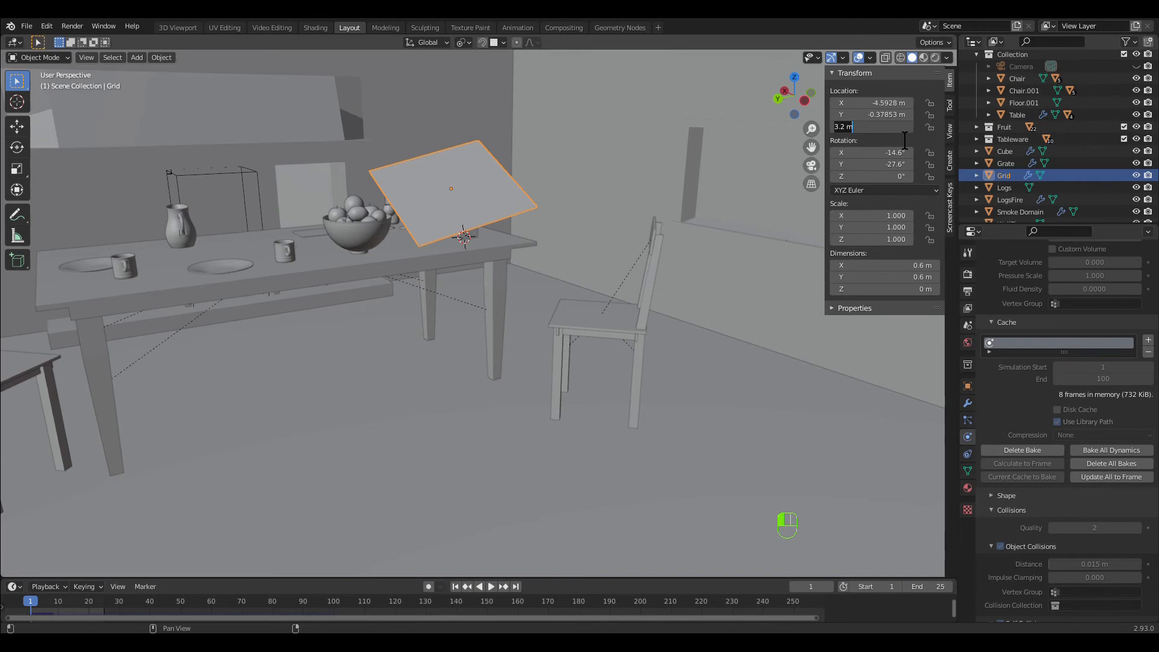
key("Return")
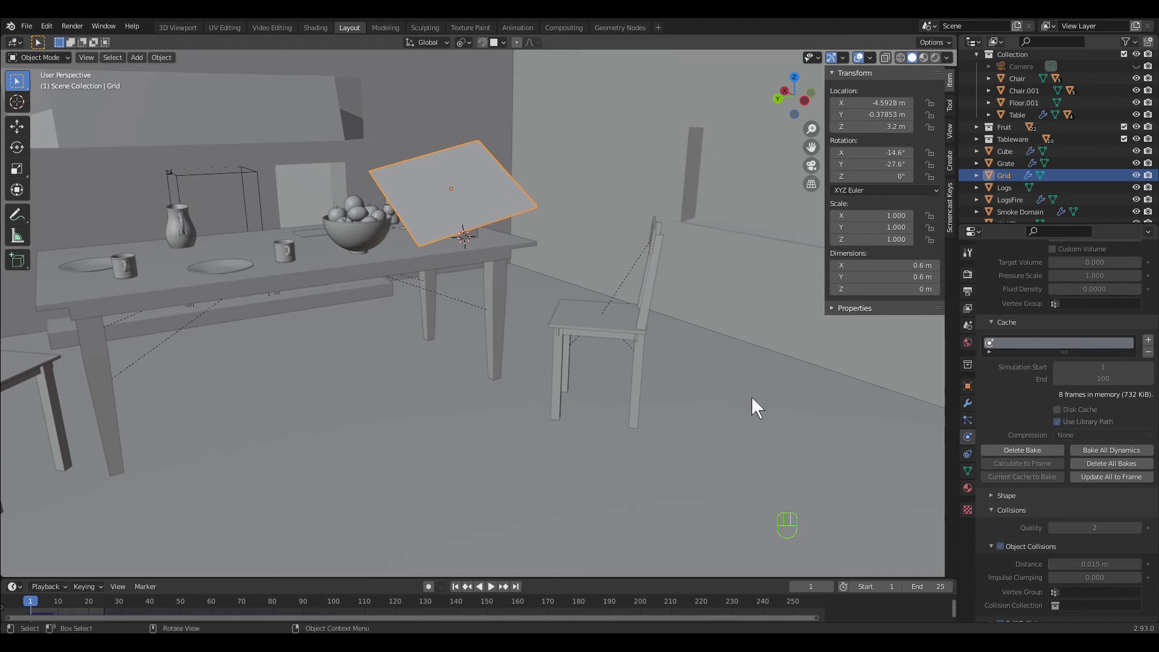
key("n")
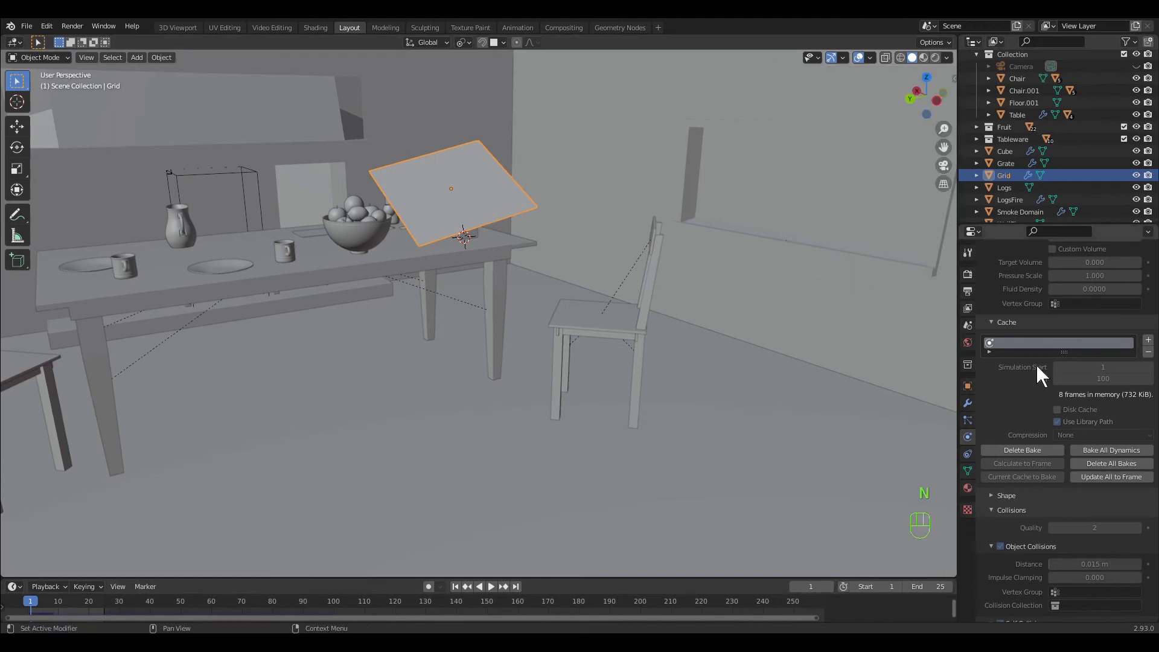
- Delete the grid's existing cloth bake, and rebake the simulation with the cache ending at frame 25
left_click(1022, 451)
left_click(1099, 379)
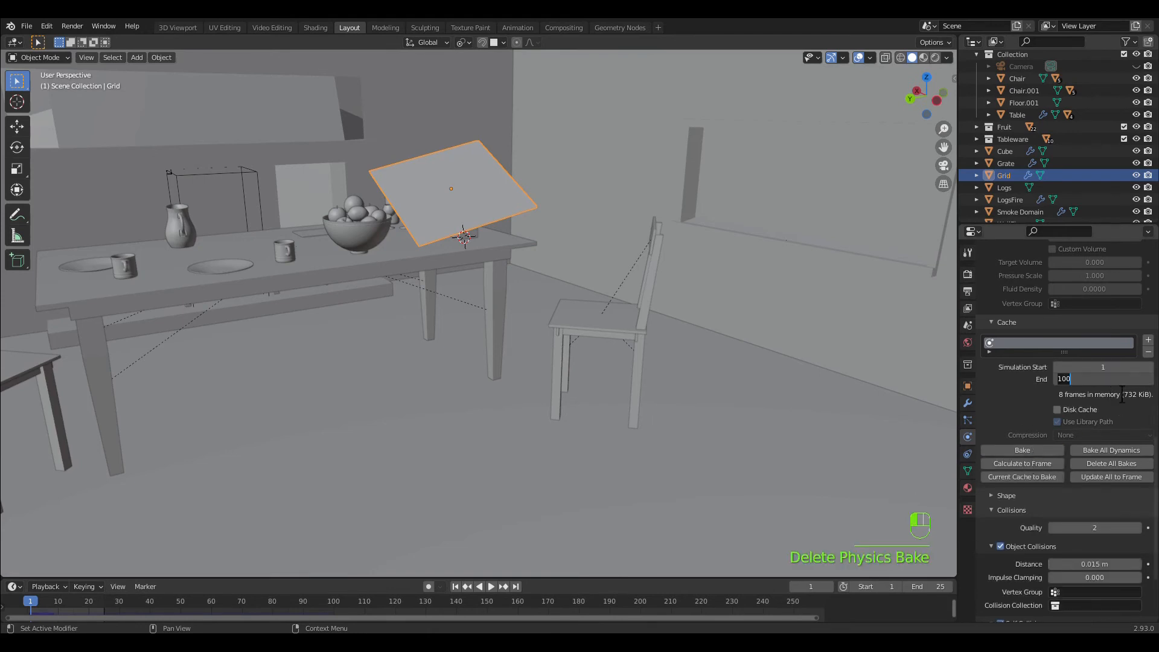
type("25")
key("Return")
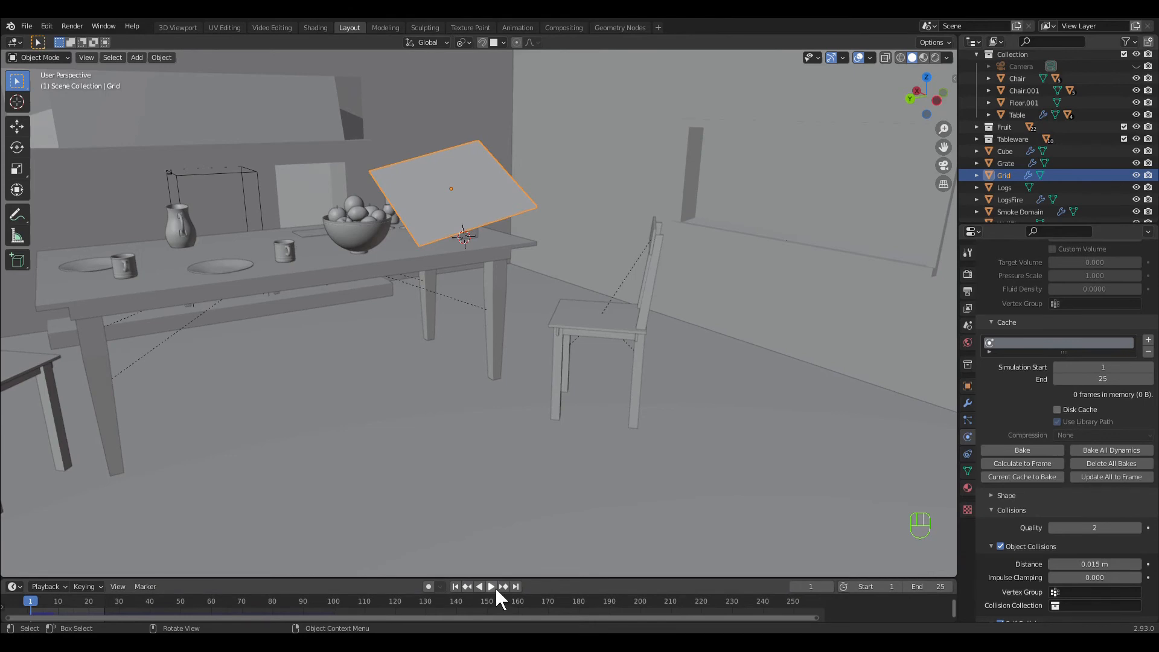
left_click(1014, 455)
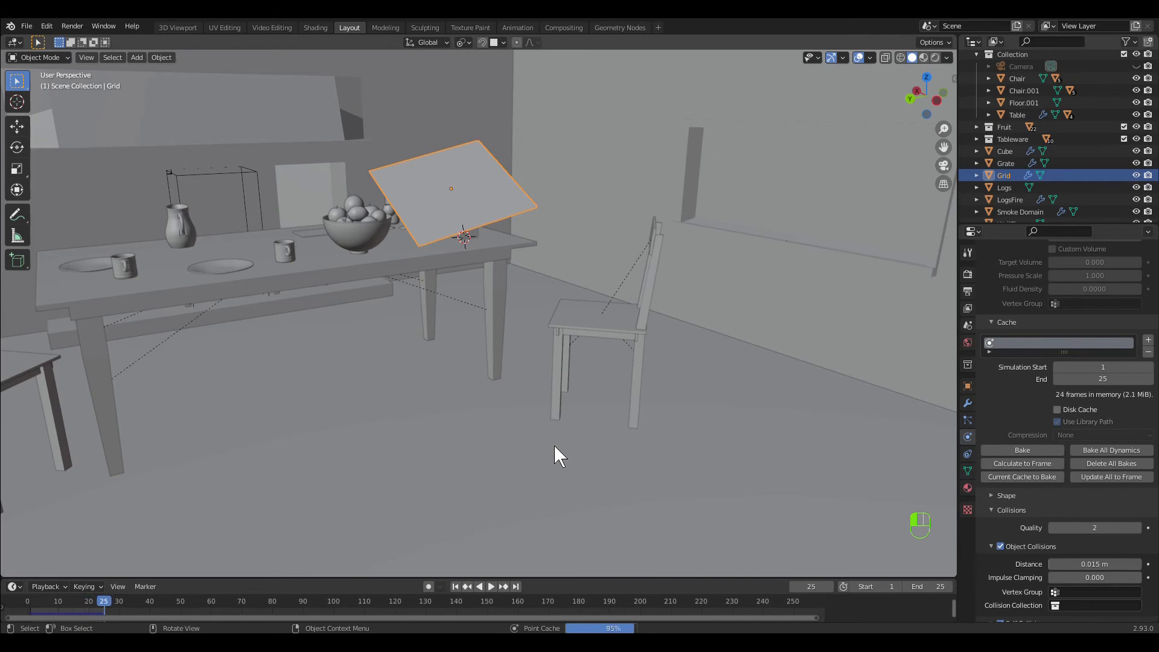
- Play the baked cloth simulation and step back through the frames to frame 12
left_click(493, 586)
key("Right")
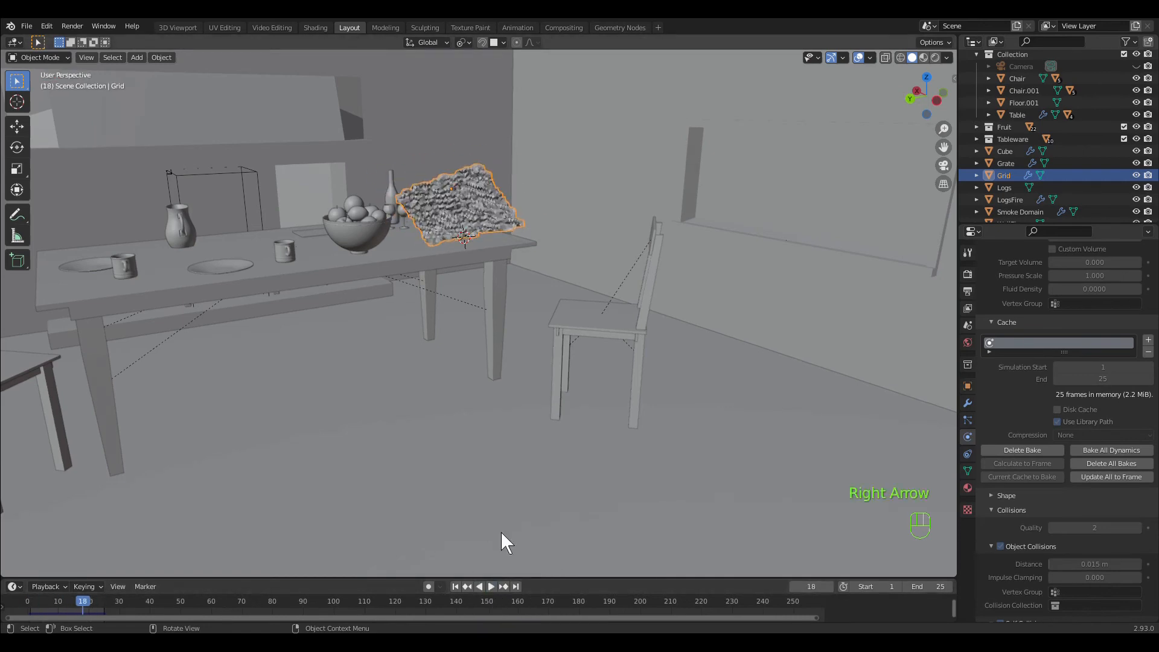
key("Left")
key("Left")
key("Left")
key("Left")
key("Left")
key("Left")
- Switch the viewport to Rendered shading and examine the checked tea towel draped on the table
left_click(935, 57)
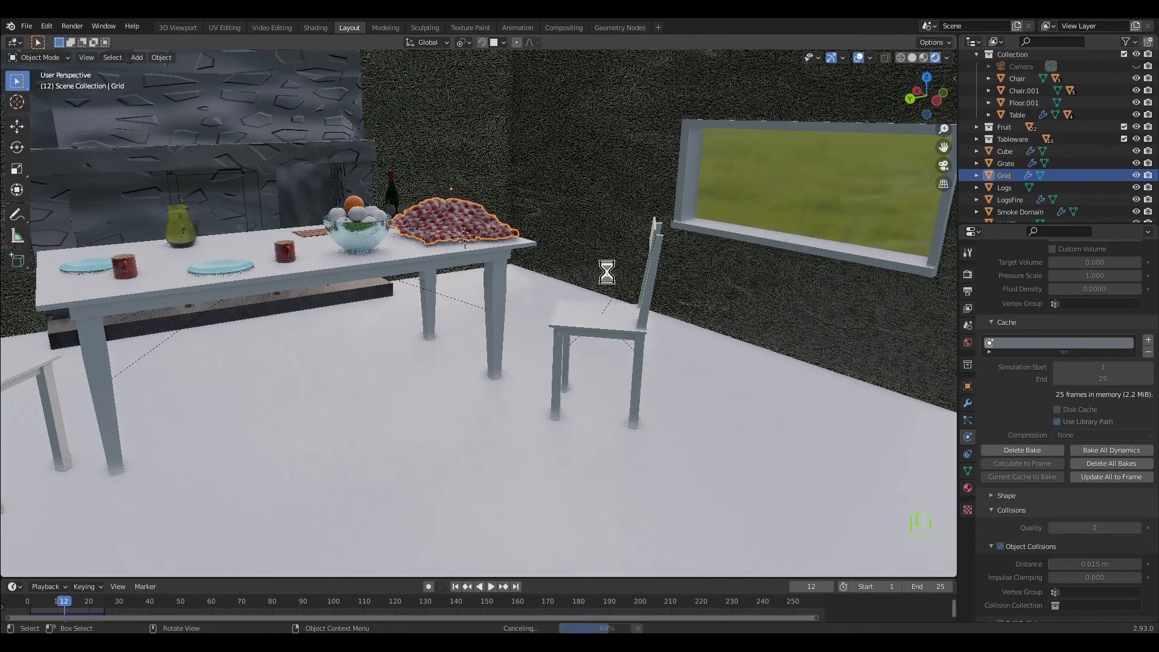
scroll(985, 492, "up", 8)
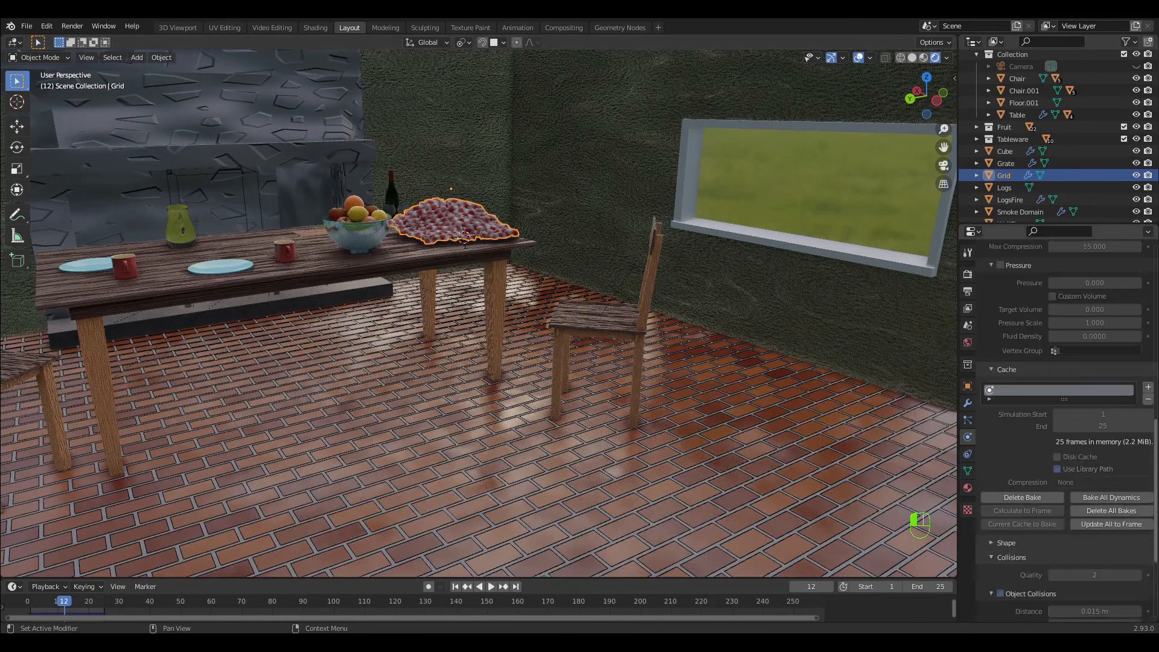
scroll(985, 492, "down", 8)
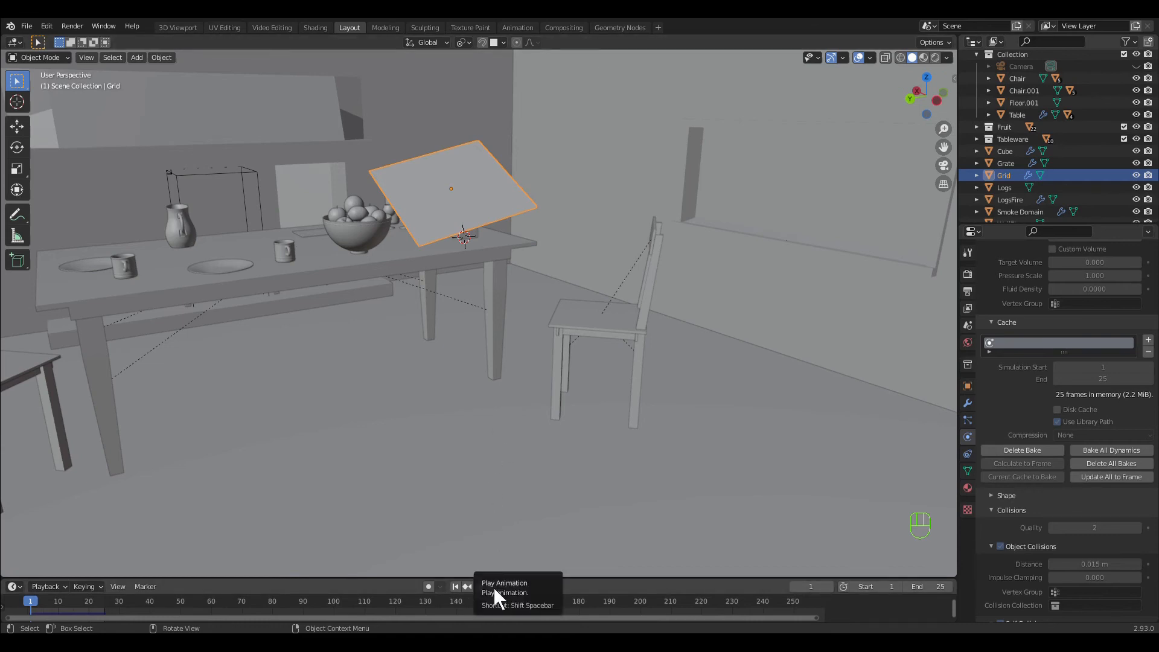
- Play and pause the baked cloth simulation, and step forward through the remaining frames to examine the towel's shape
left_click(491, 586)
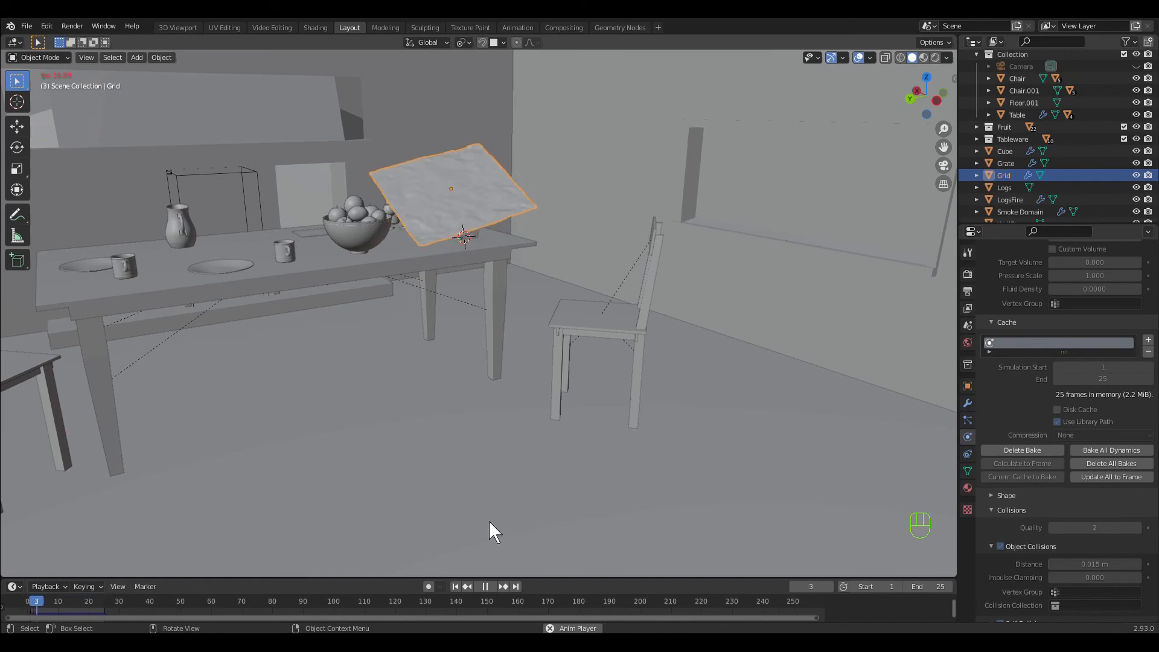
left_click(491, 590)
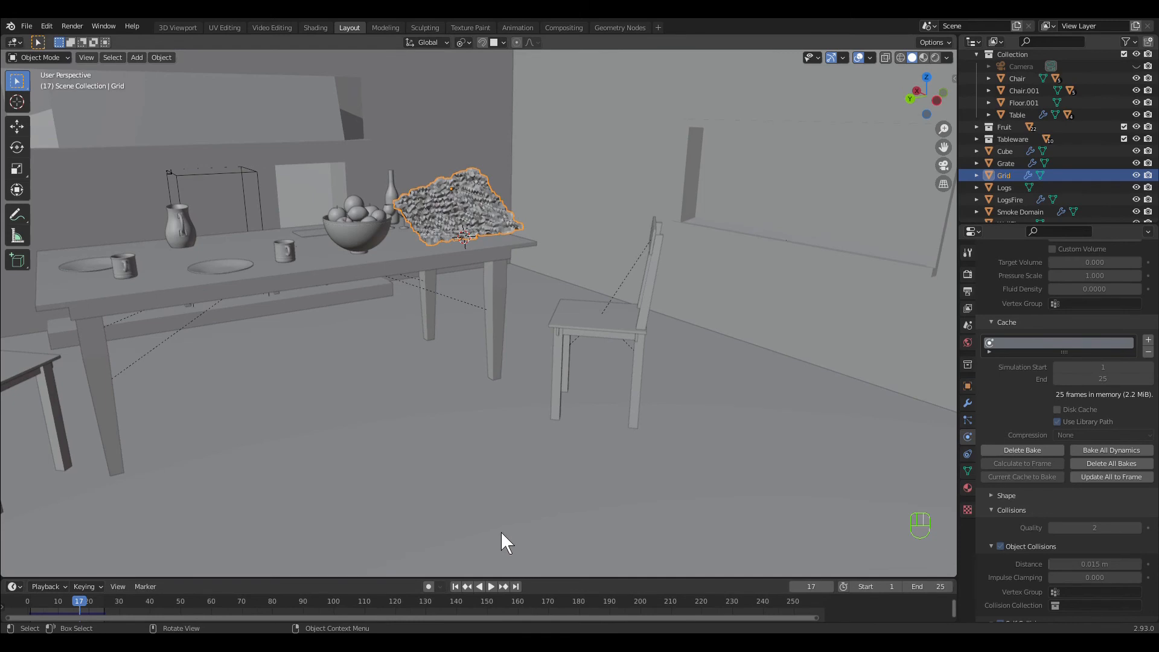
key("Right")
key("Right")
key("Right")
key("Right")
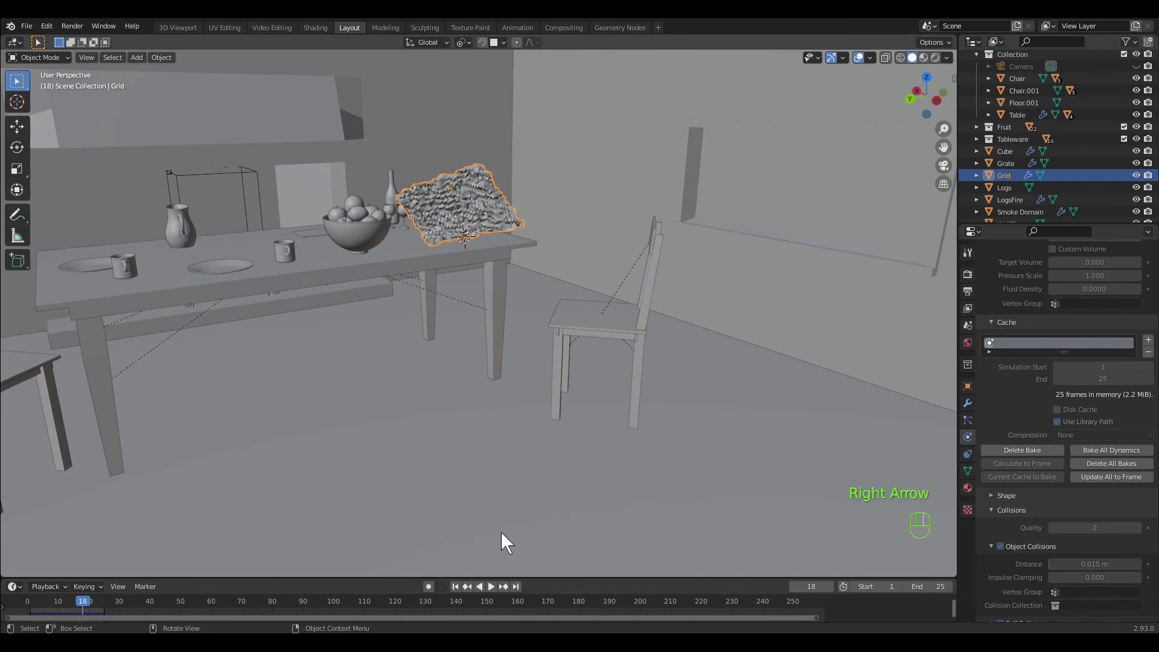
key("Right")
key("Right")
key("Right")
key("Right")
key("Right")
key("Right")
key("Right")
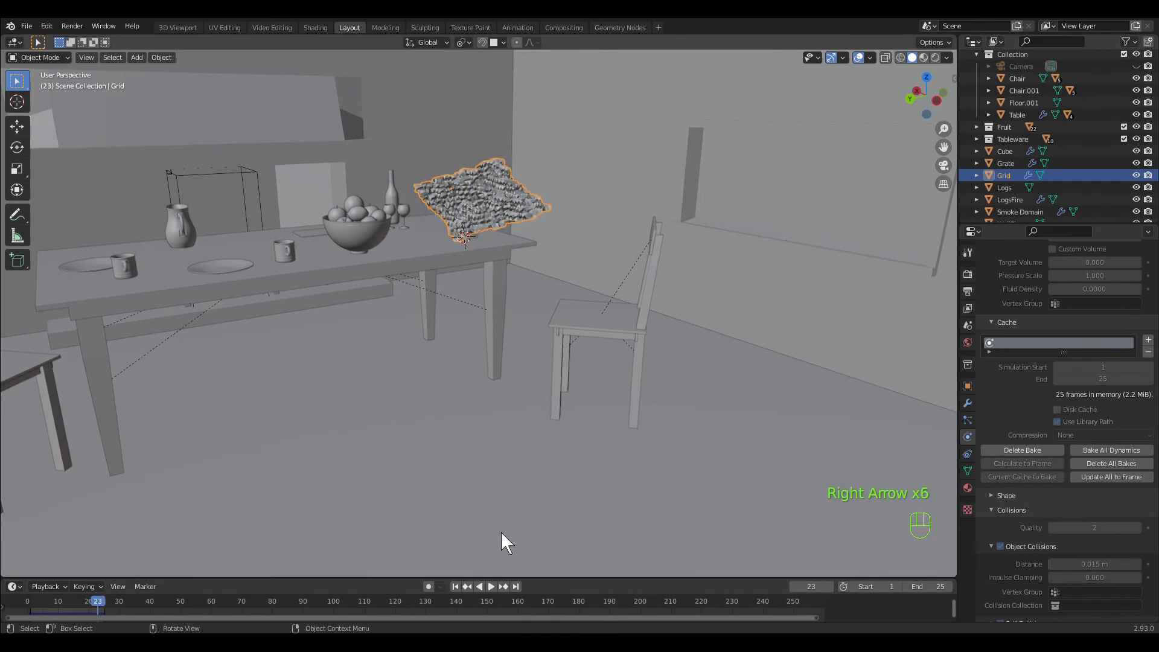
- Step back through the cloth simulation and settle on frame 12 for the towel's draped shape
key("Left")
key("Left")
key("Left")
key("Left")
key("Left")
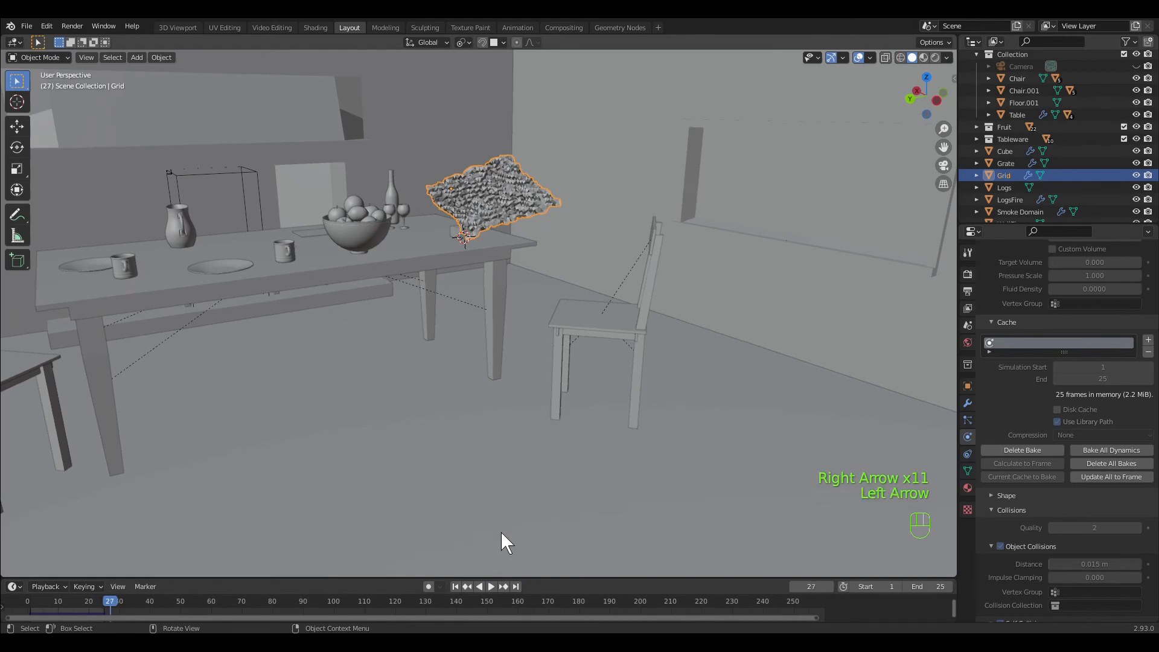
key("Left")
key("Left")
key("Left")
key("Left")
key("Left")
key("Left")
key("Left")
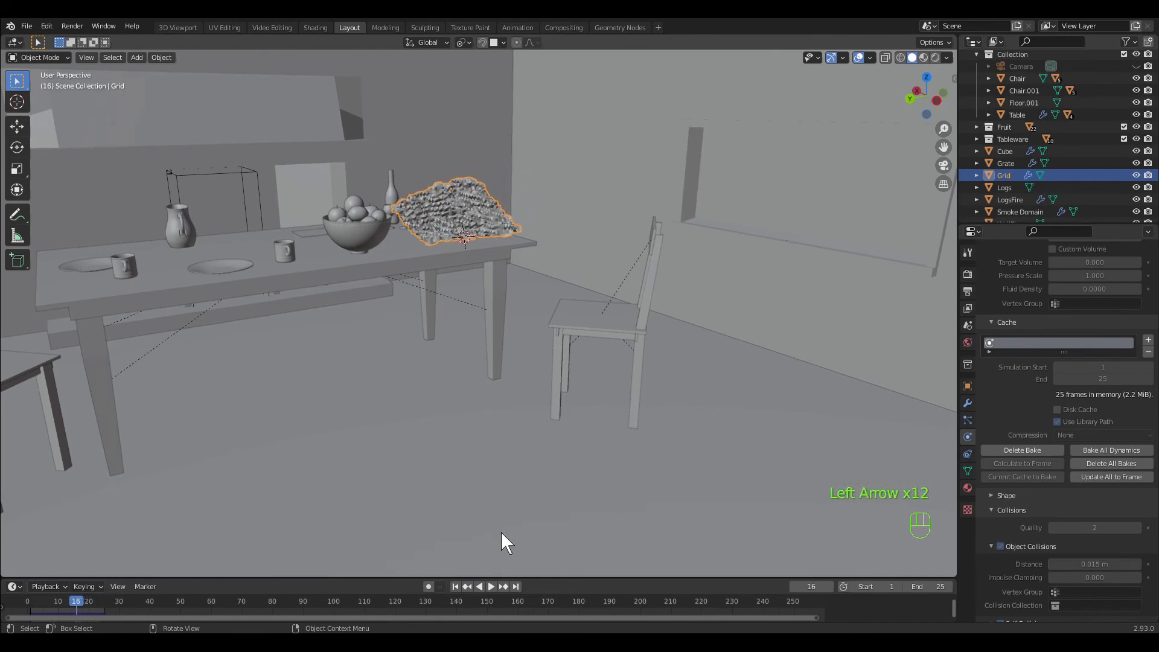
key("Left")
key("Left")
key("Left")
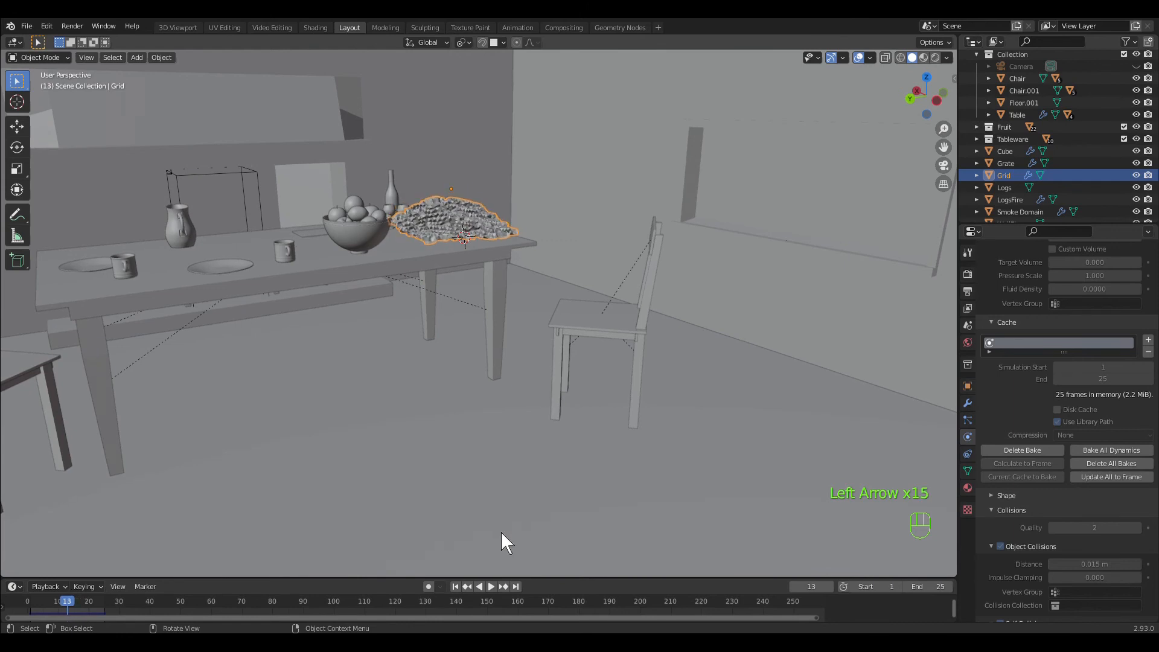
key("Left")
key("Left")
key("Right")
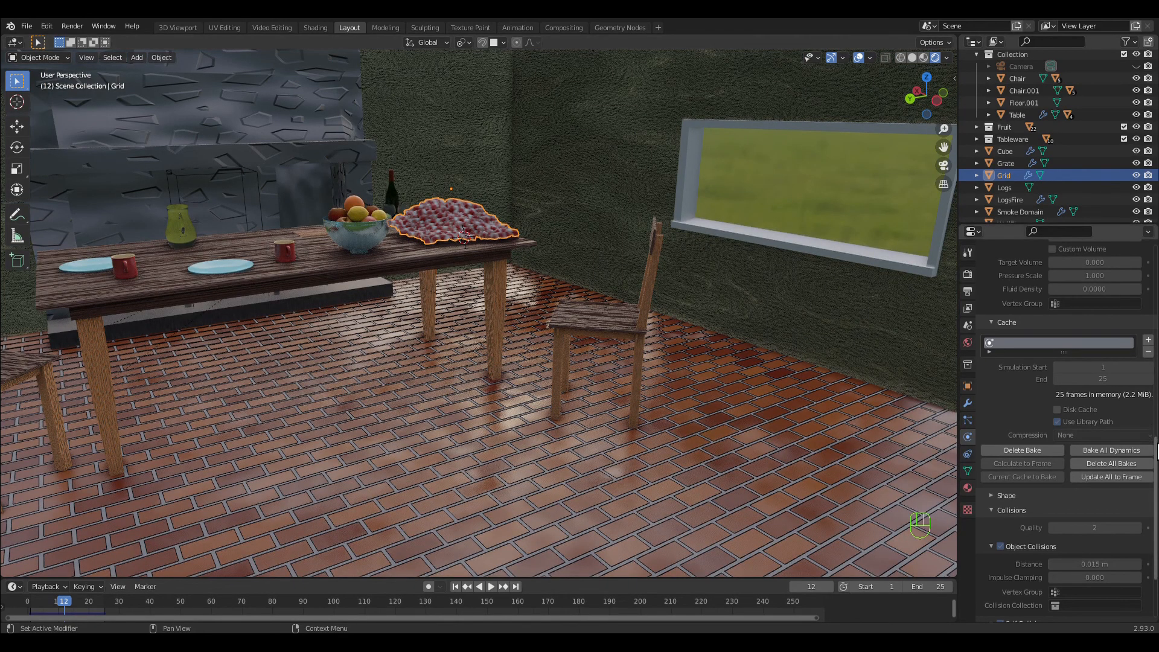
- Apply the Cloth modifier to the grid at frame 12 to make the draped towel shape permanent
scroll(1065, 423, "up", 7)
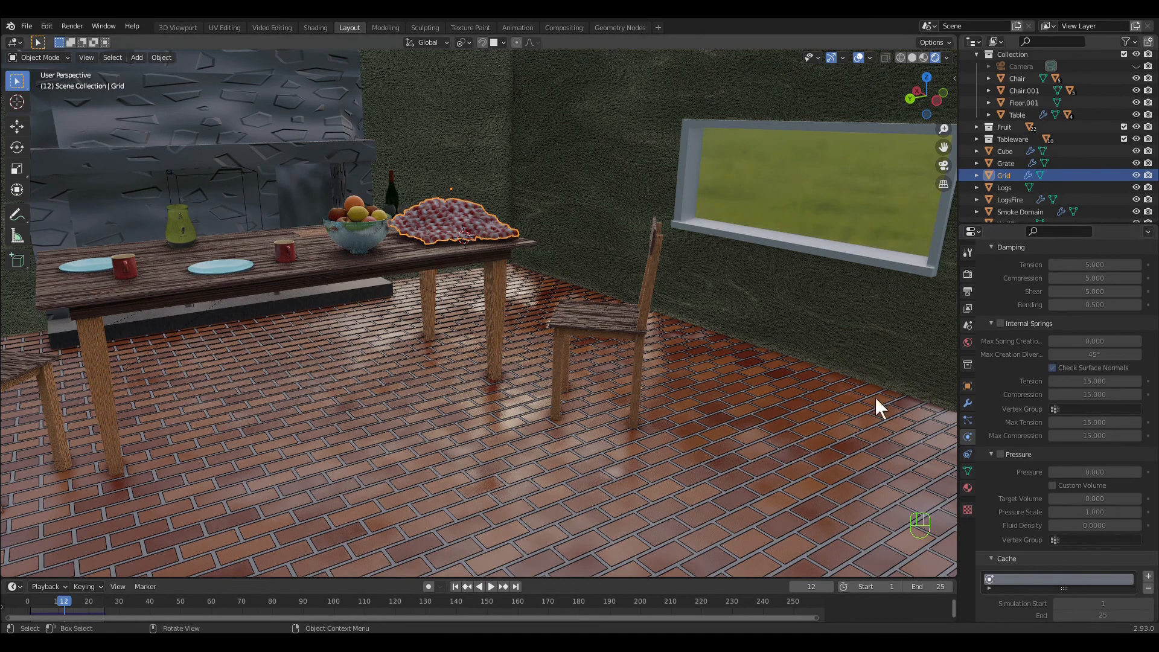
scroll(1094, 389, "up", 5)
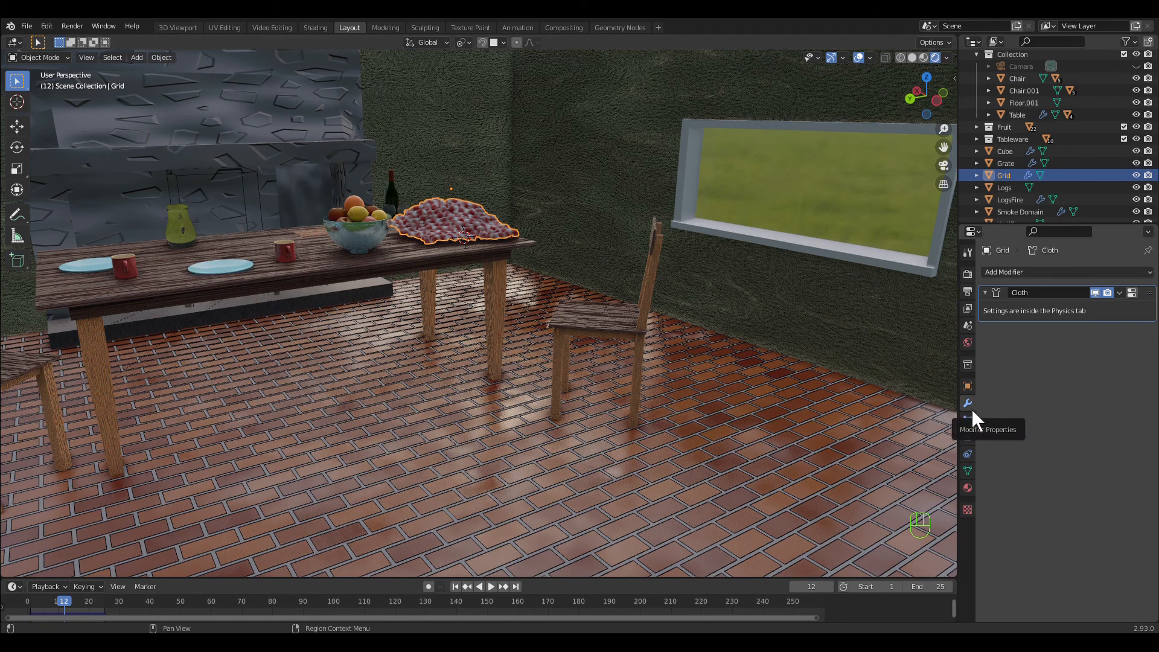
left_click(1119, 293)
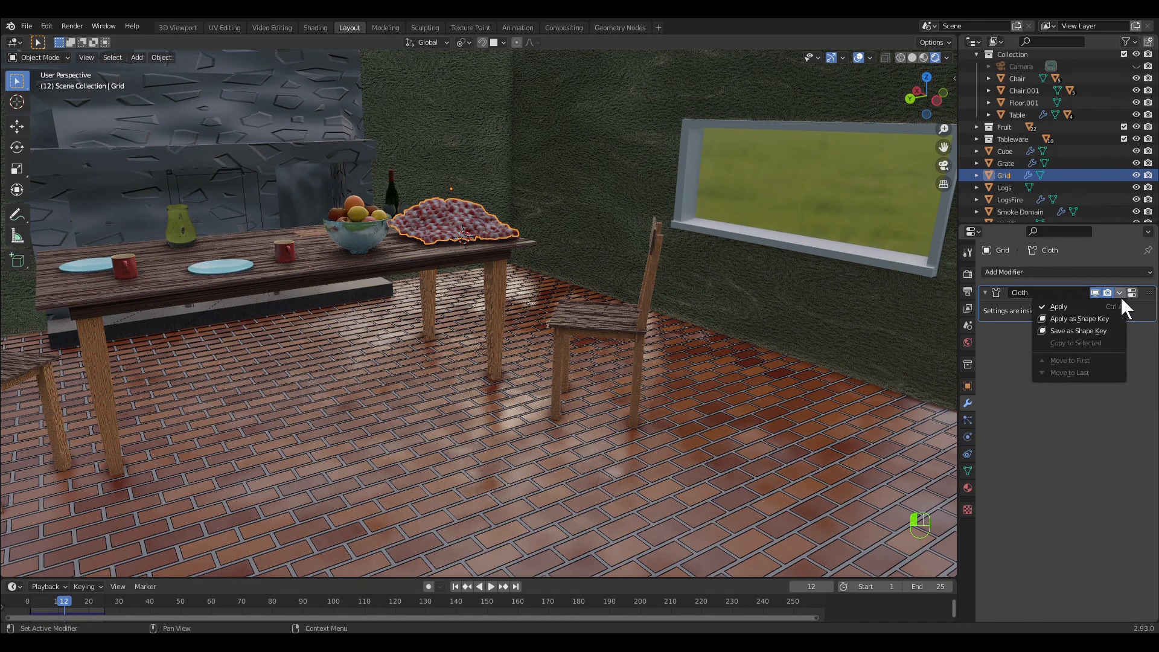
left_click(1060, 309)
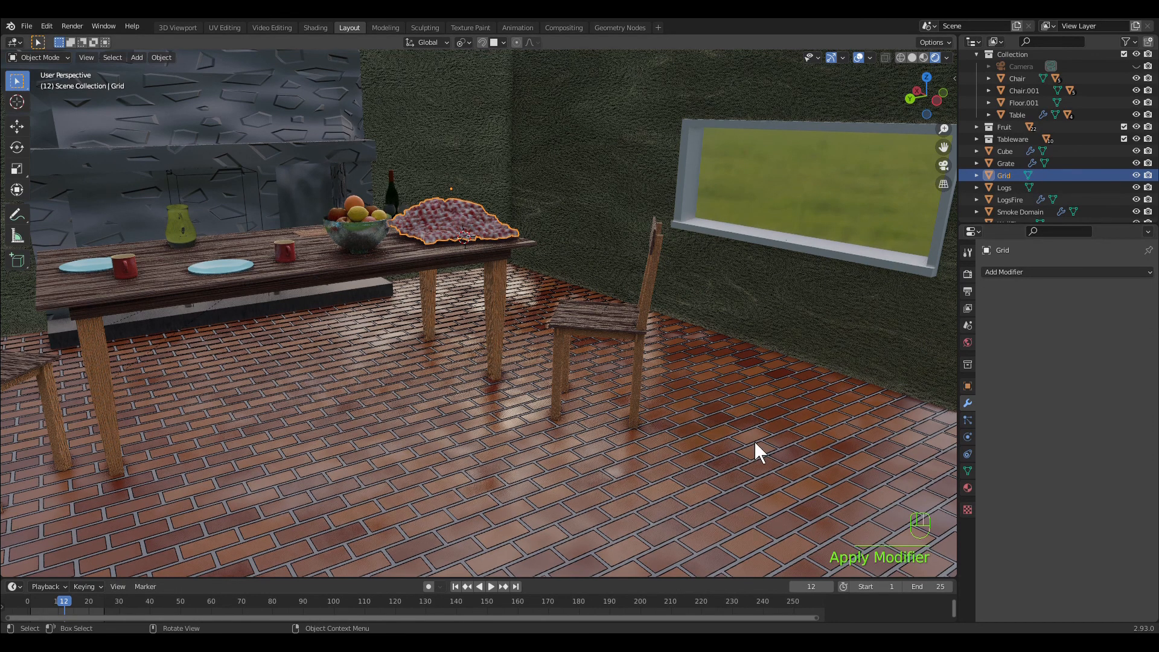
- Select the floor instead of the towel, check the towel on the table from above, and save the file
left_click(665, 440)
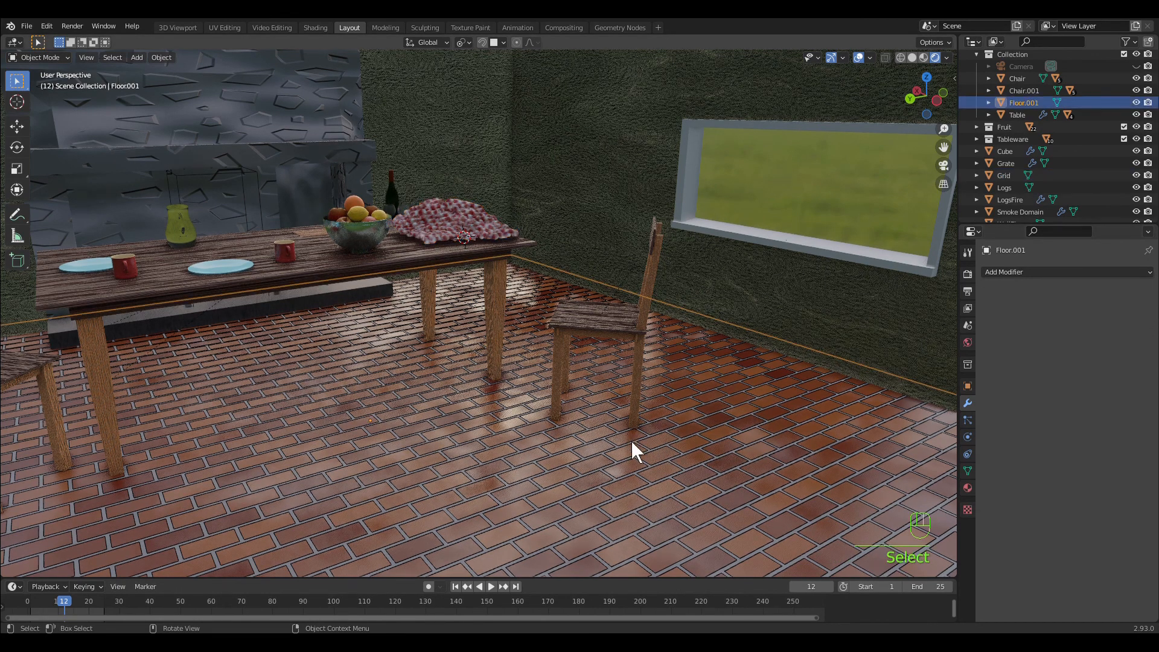
middle_click_drag(631, 440, 415, 281)
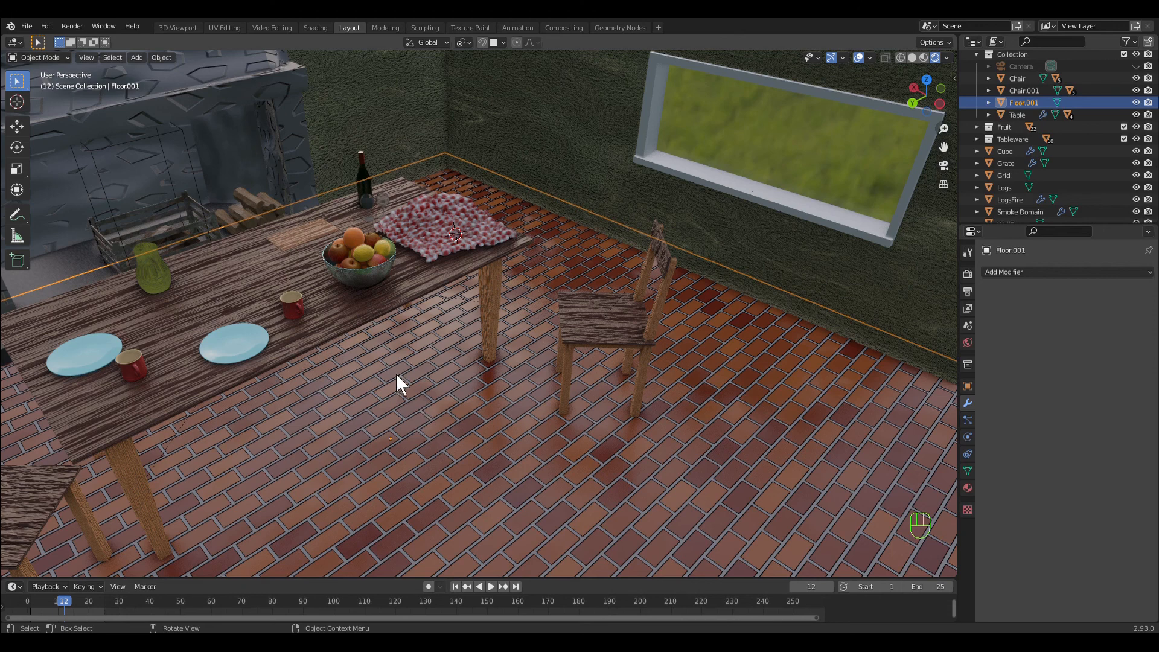
key("ctrl+s")
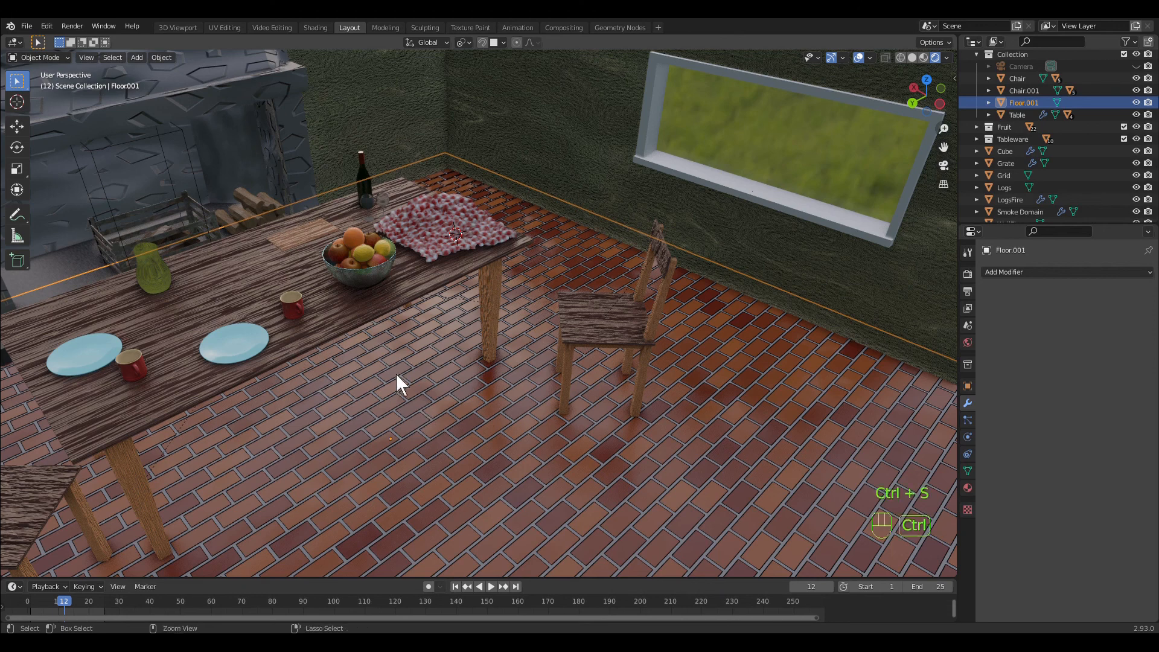